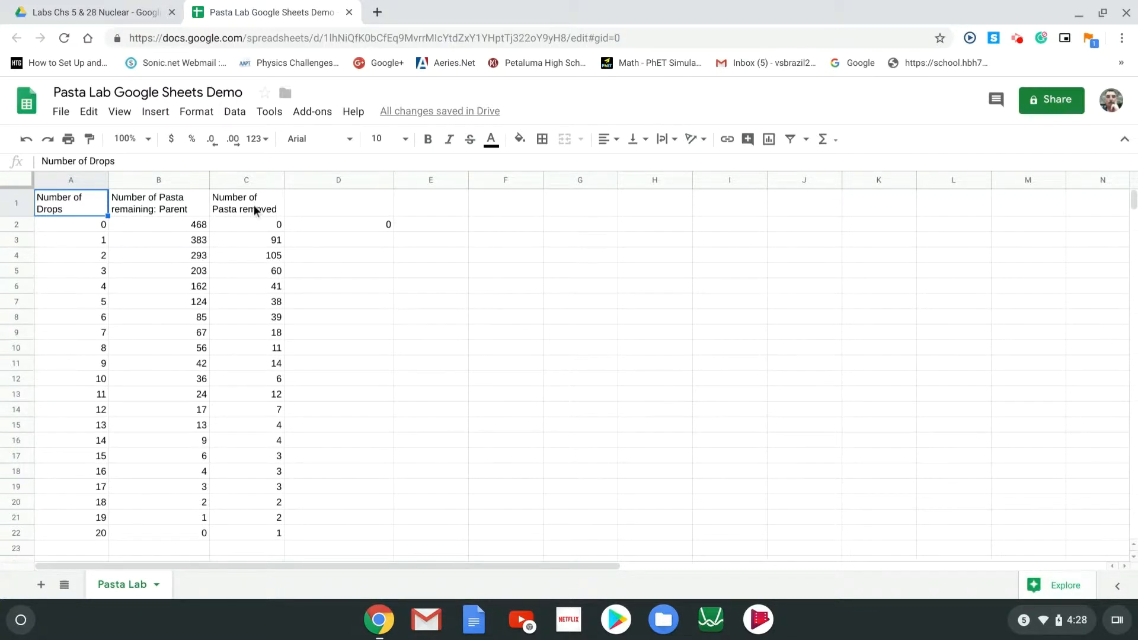
# Paste the header 'Total number of Pasta removed: Daughter' into D1 and start a formula in D3
pyautogui.click(310, 204)
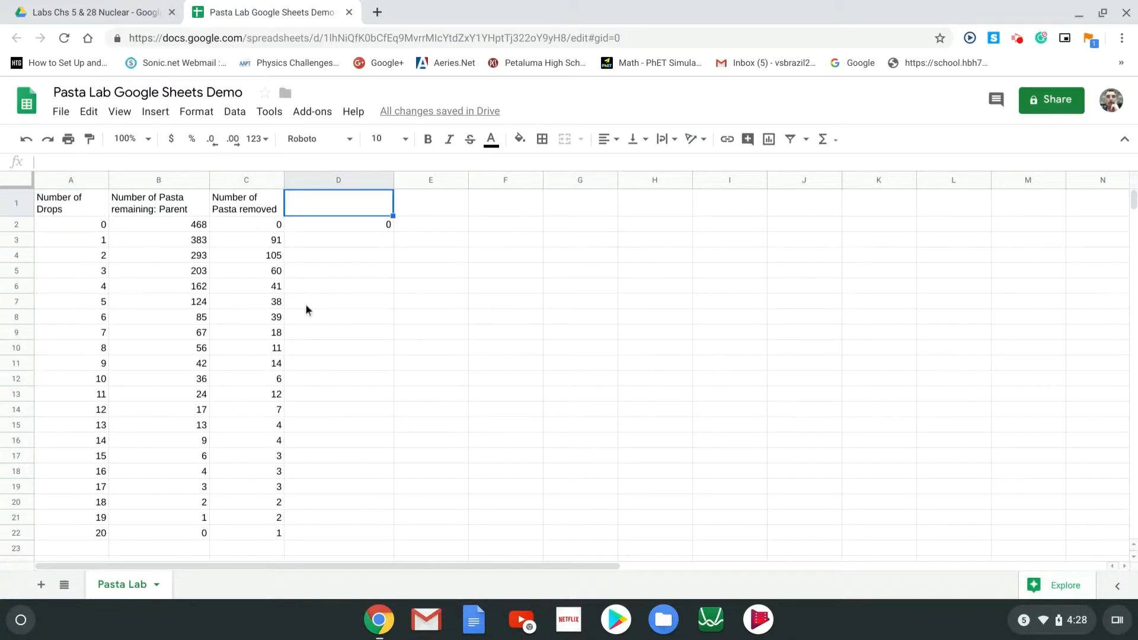
pyautogui.write('Total number of Pasta removed: Daughter')
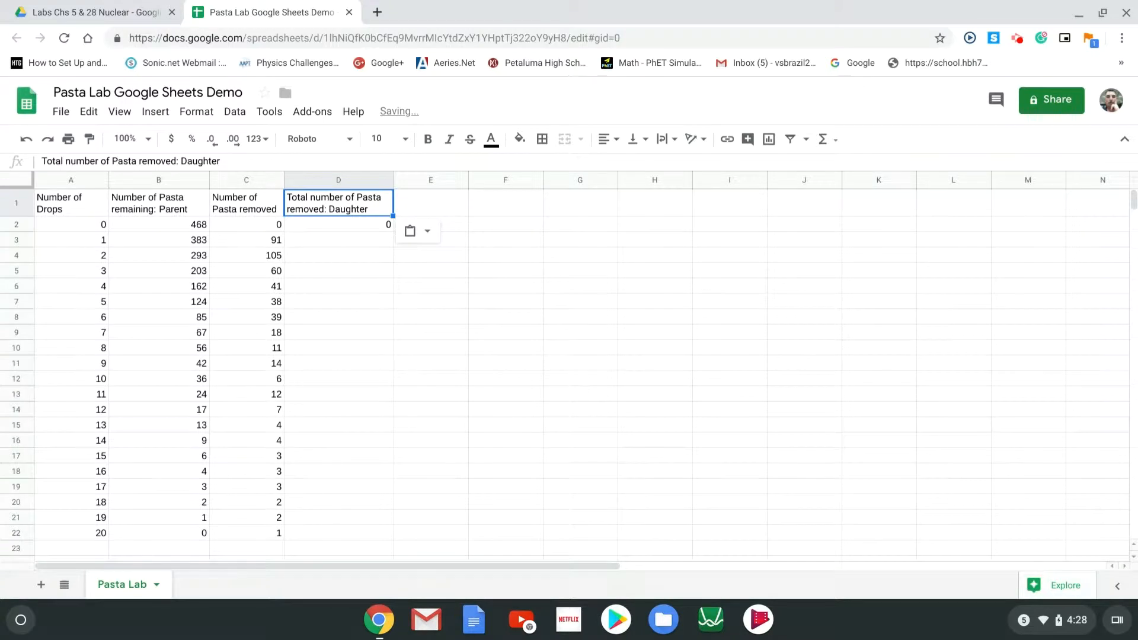
pyautogui.click(330, 242)
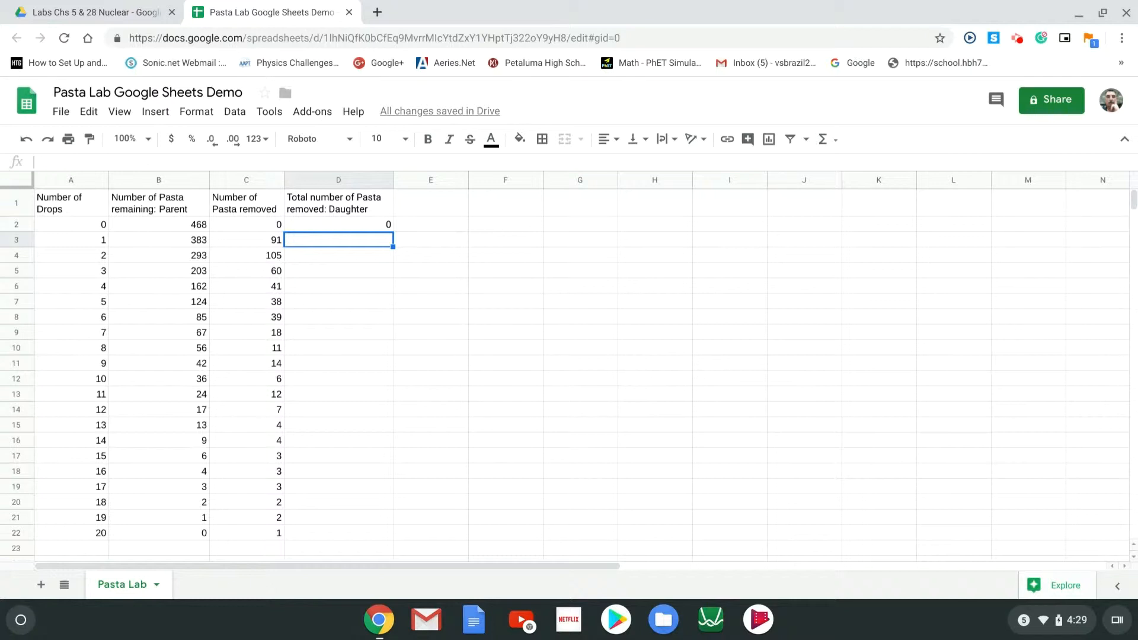
pyautogui.write('=')
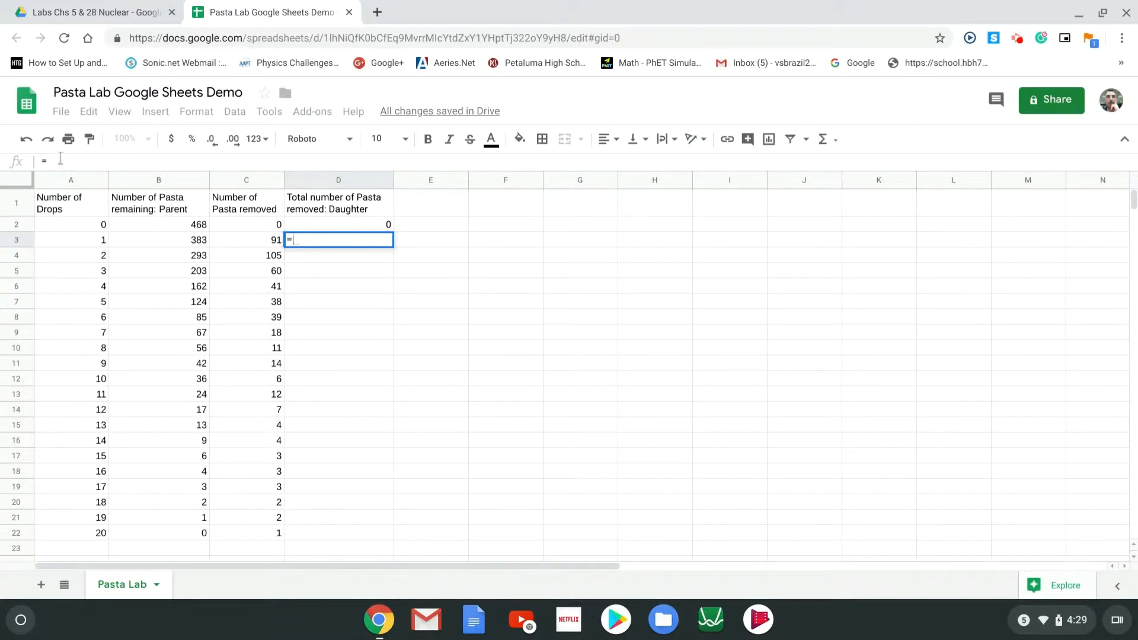
# Enter the running-total formula =D2+C3 in D3 so it shows 91
pyautogui.click(351, 224)
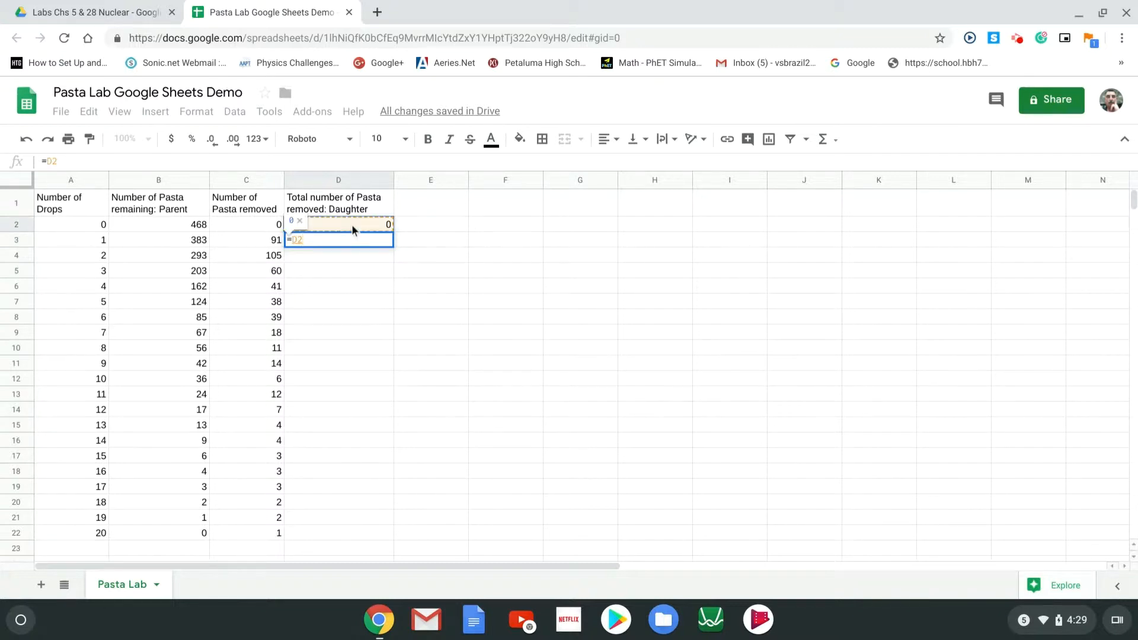
pyautogui.click(265, 243)
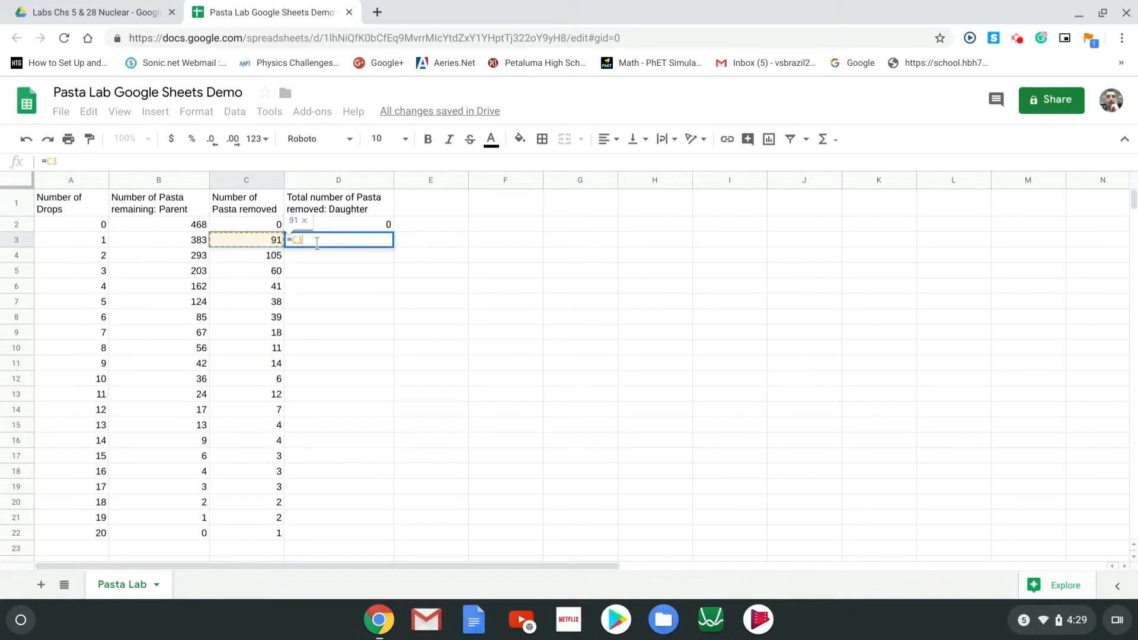
pyautogui.press('BackSpace')
pyautogui.press('BackSpace')
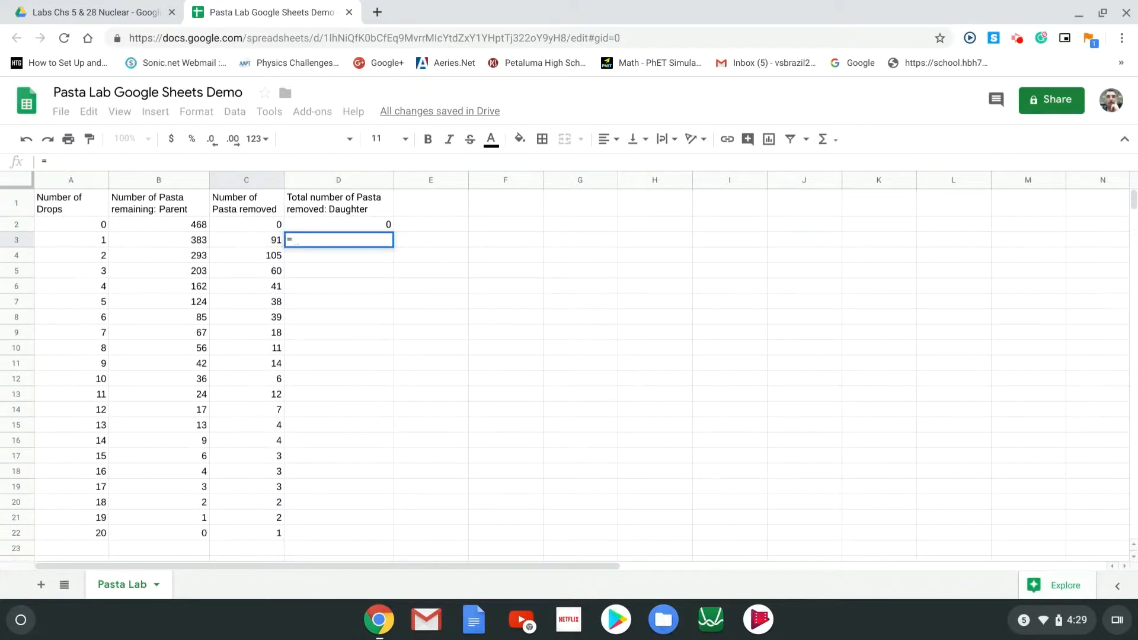
pyautogui.click(334, 223)
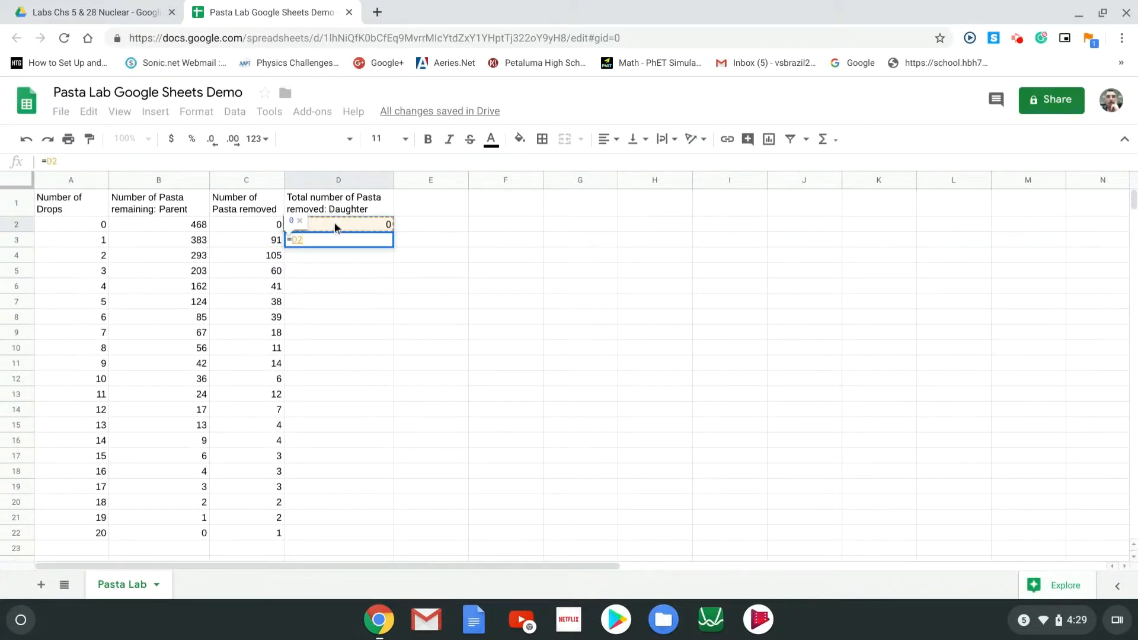
pyautogui.write('+')
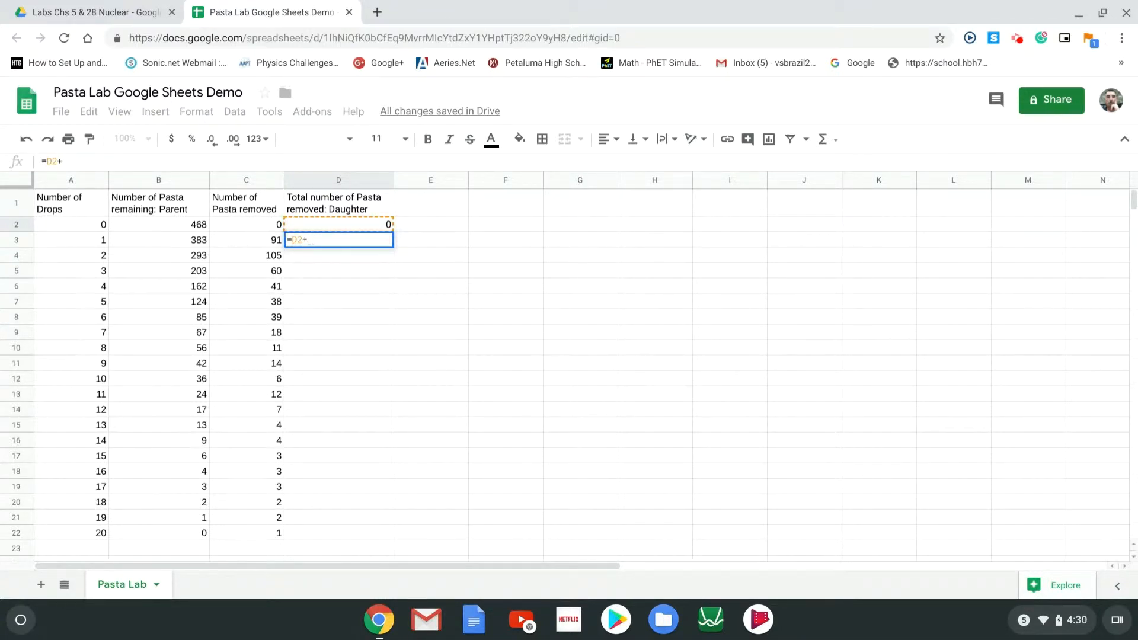
pyautogui.click(258, 239)
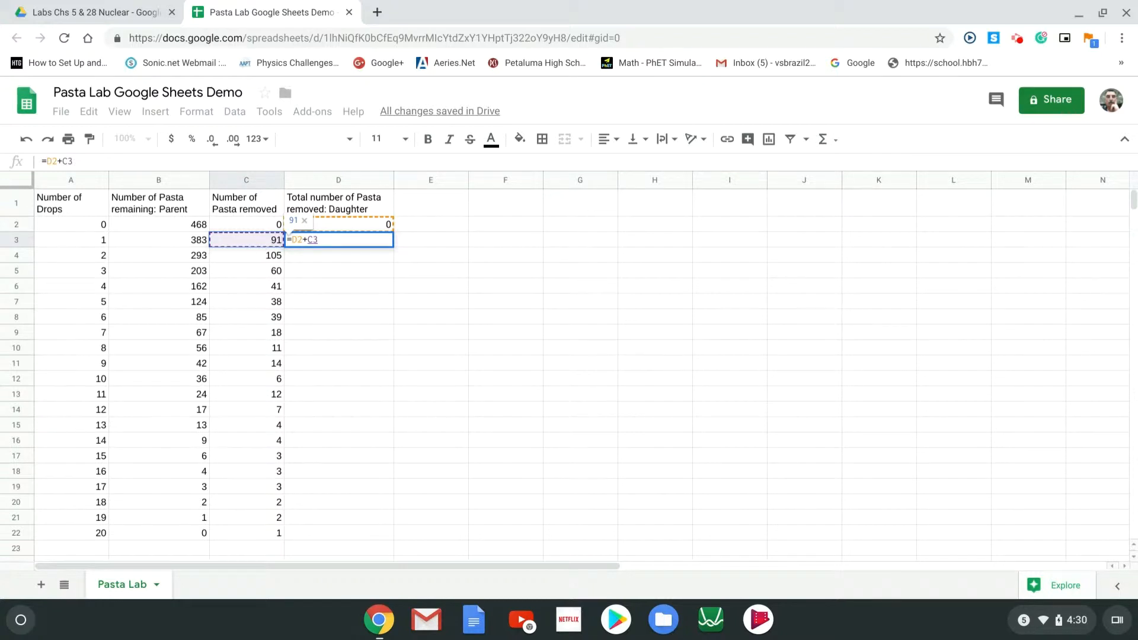
pyautogui.press('Return')
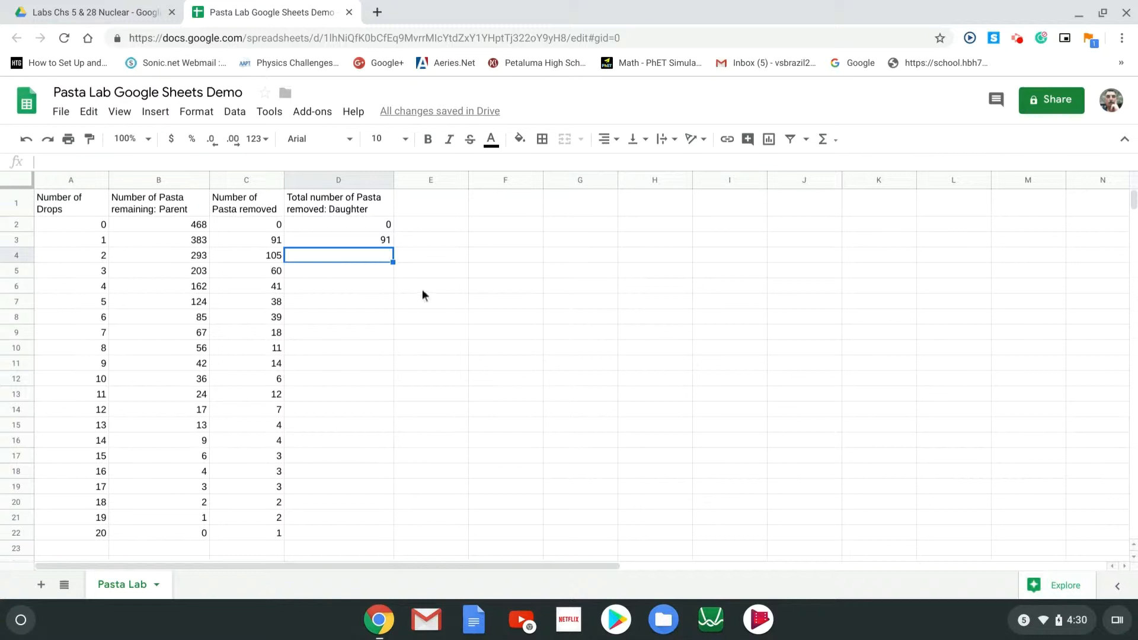
pyautogui.click(371, 239)
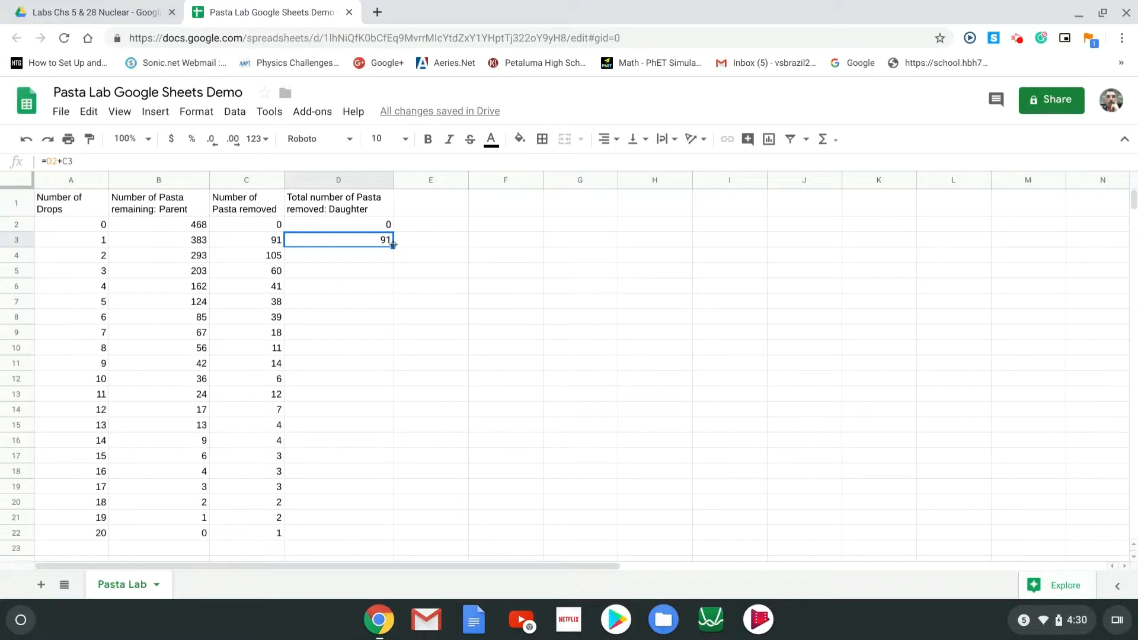
# Fill the D3 formula down to D22 and verify the running totals reach 464
pyautogui.moveTo(393, 245); pyautogui.dragTo(364, 529)
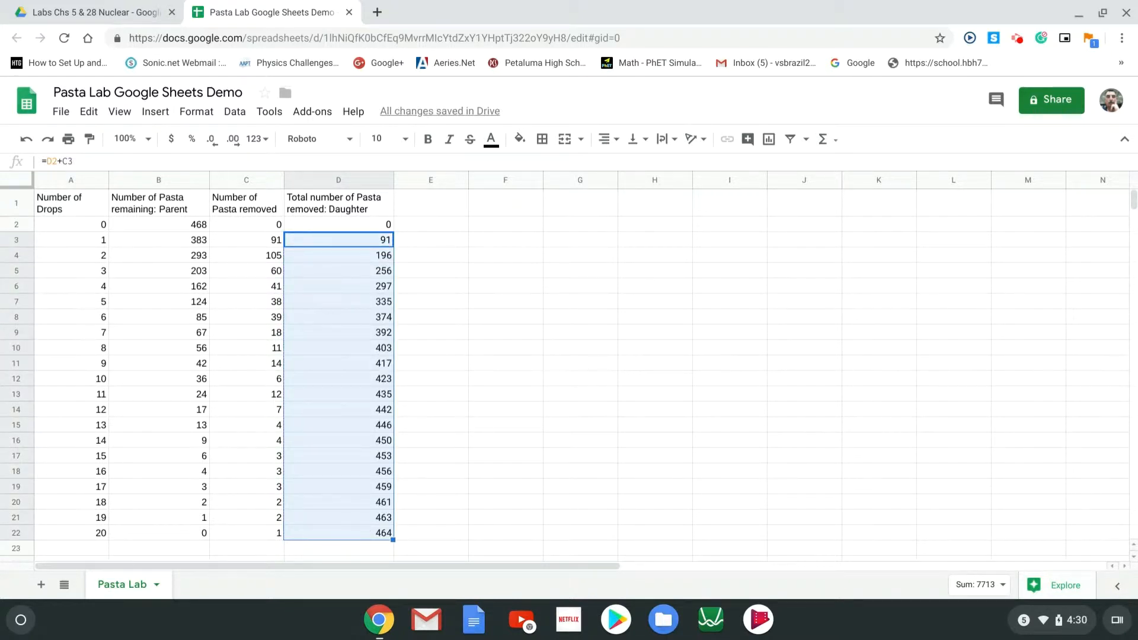
pyautogui.click(354, 259)
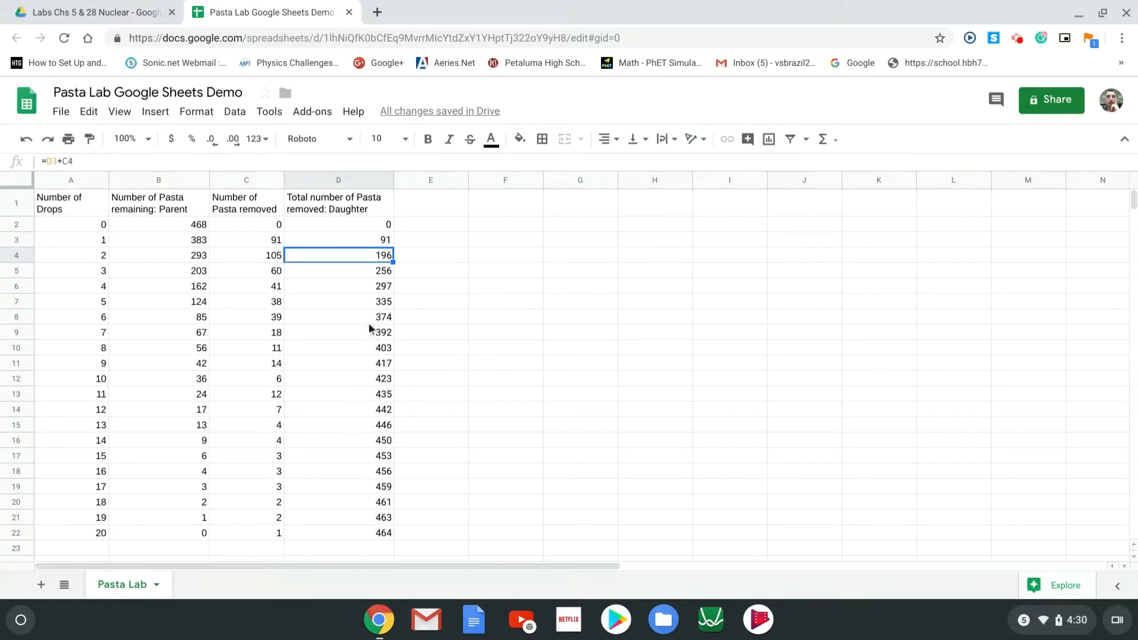
pyautogui.click(357, 274)
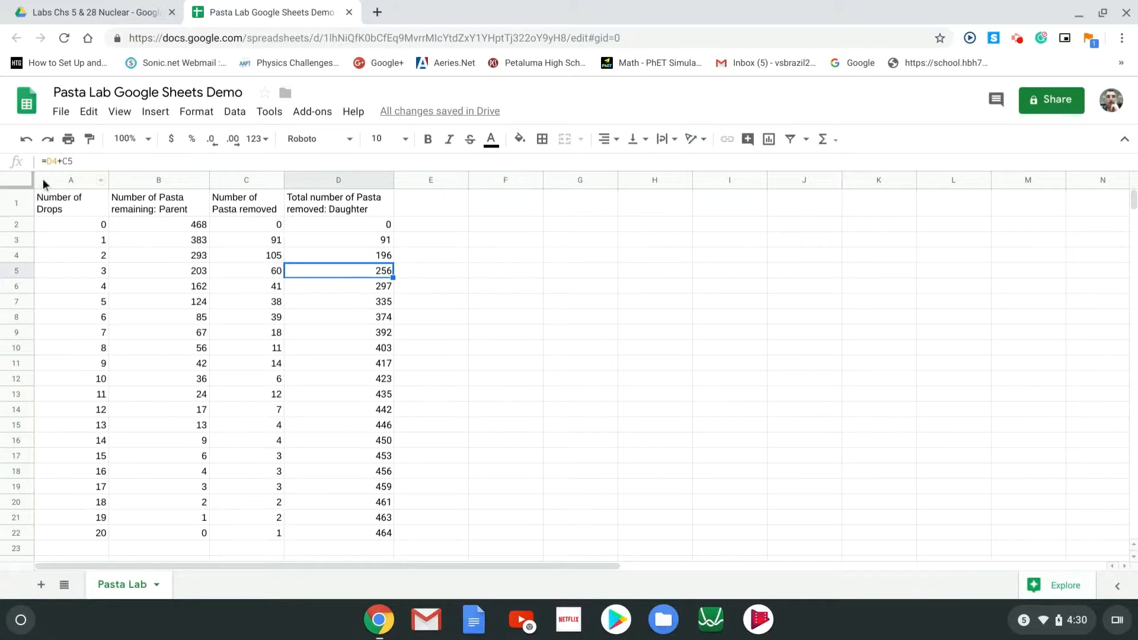
pyautogui.click(316, 330)
pyautogui.press('Down')
pyautogui.press('Down')
pyautogui.press('Down')
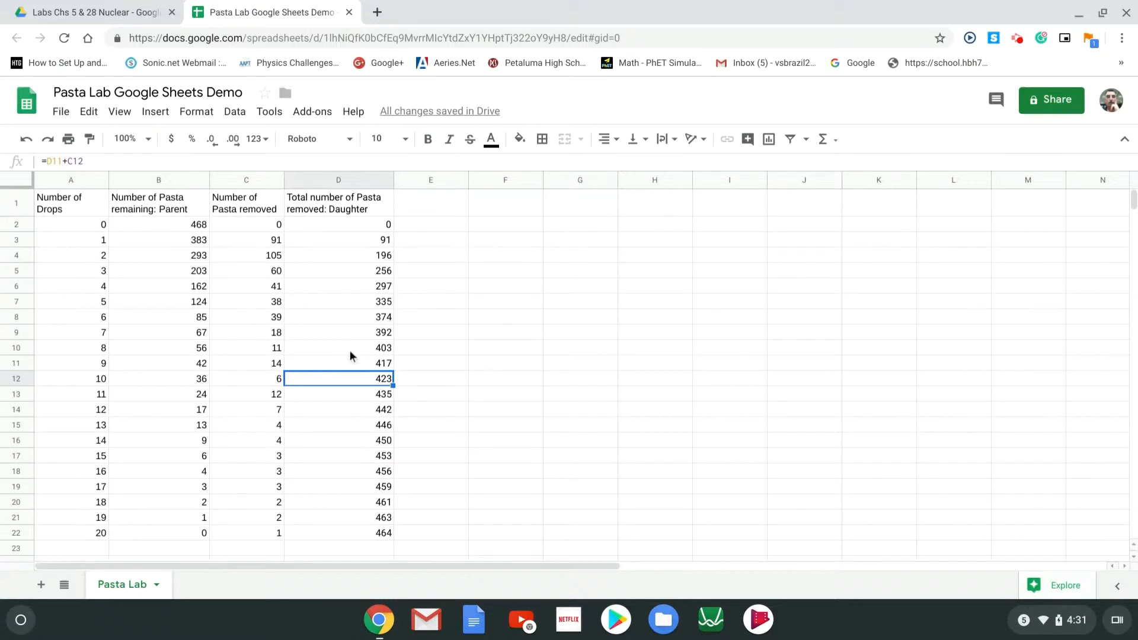
pyautogui.click(77, 209)
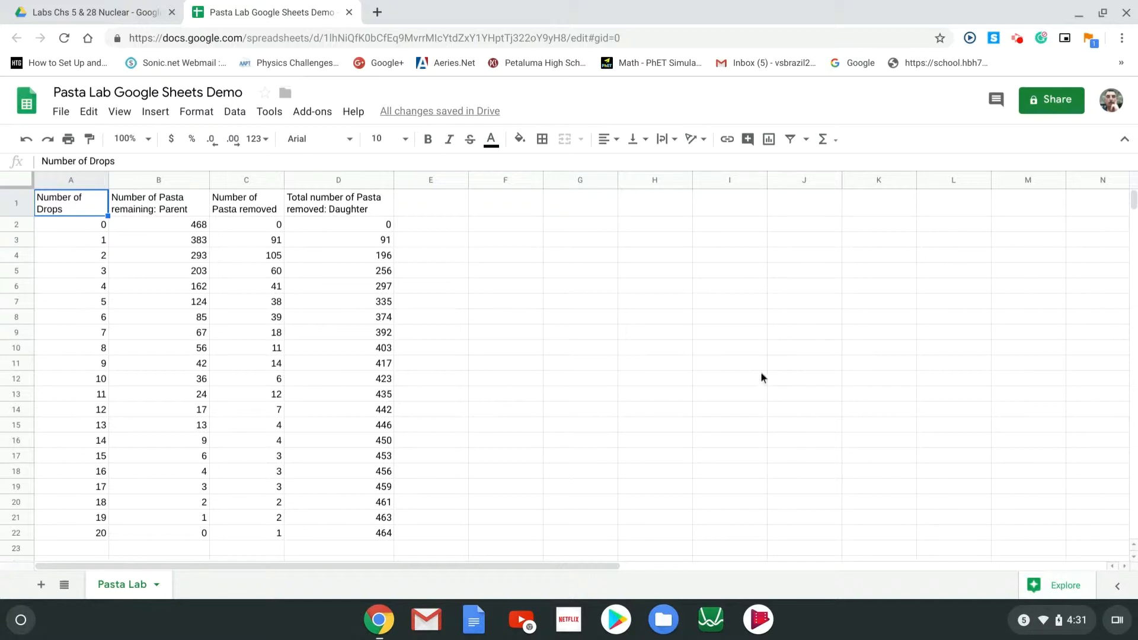
# Insert a line chart of A1:D22 and move it right of the table, clear of column D
pyautogui.click(769, 140)
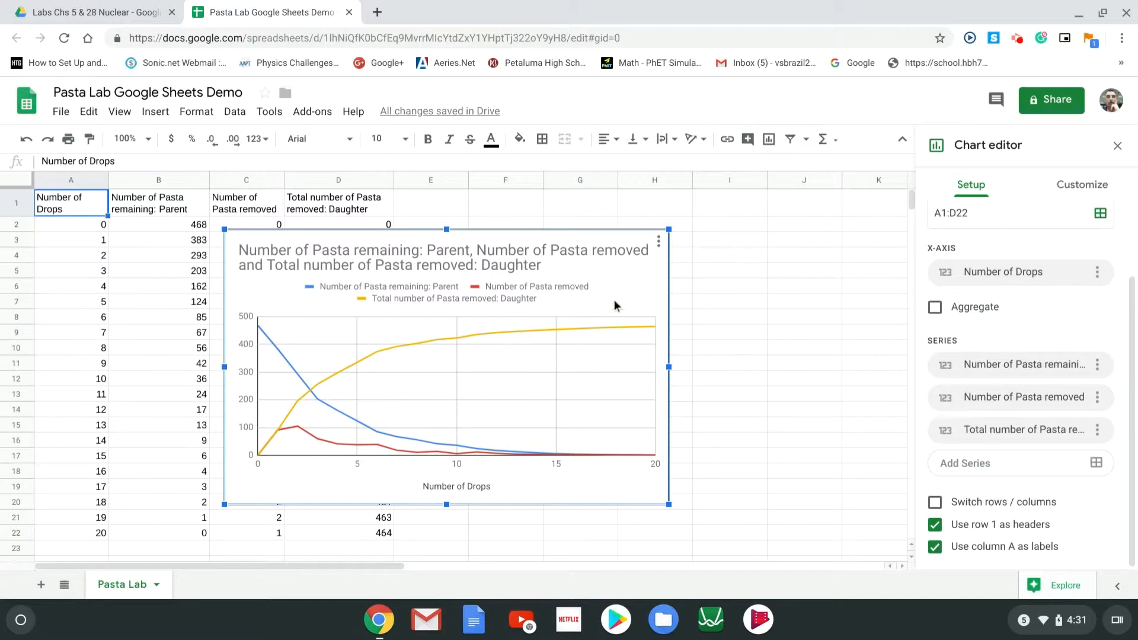
pyautogui.moveTo(627, 285); pyautogui.dragTo(707, 252)
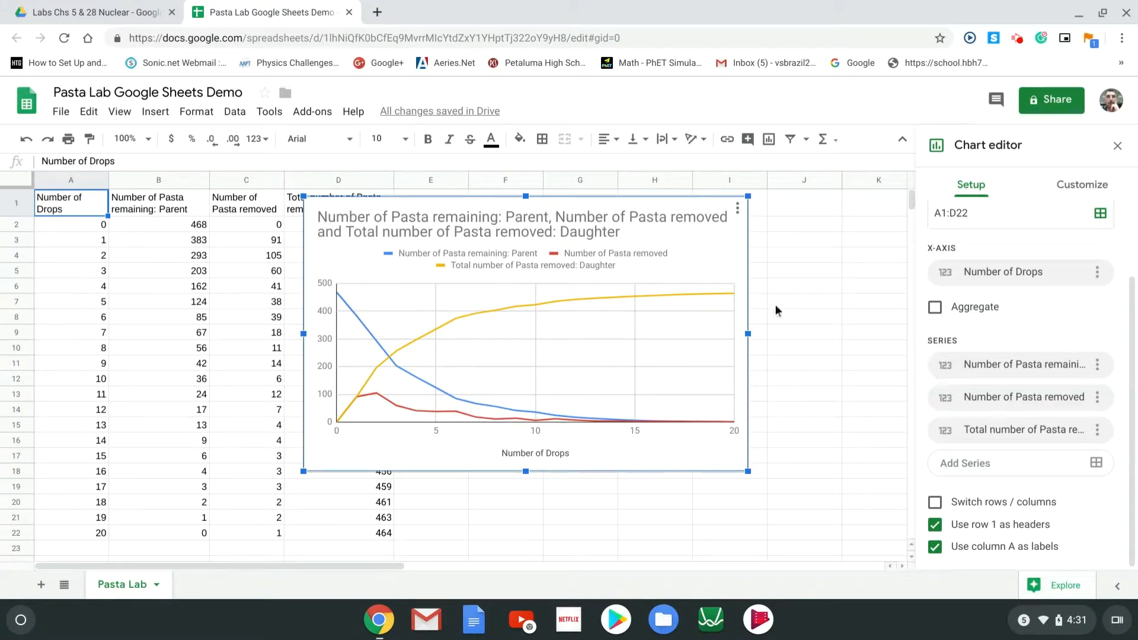
pyautogui.moveTo(713, 252); pyautogui.dragTo(810, 248)
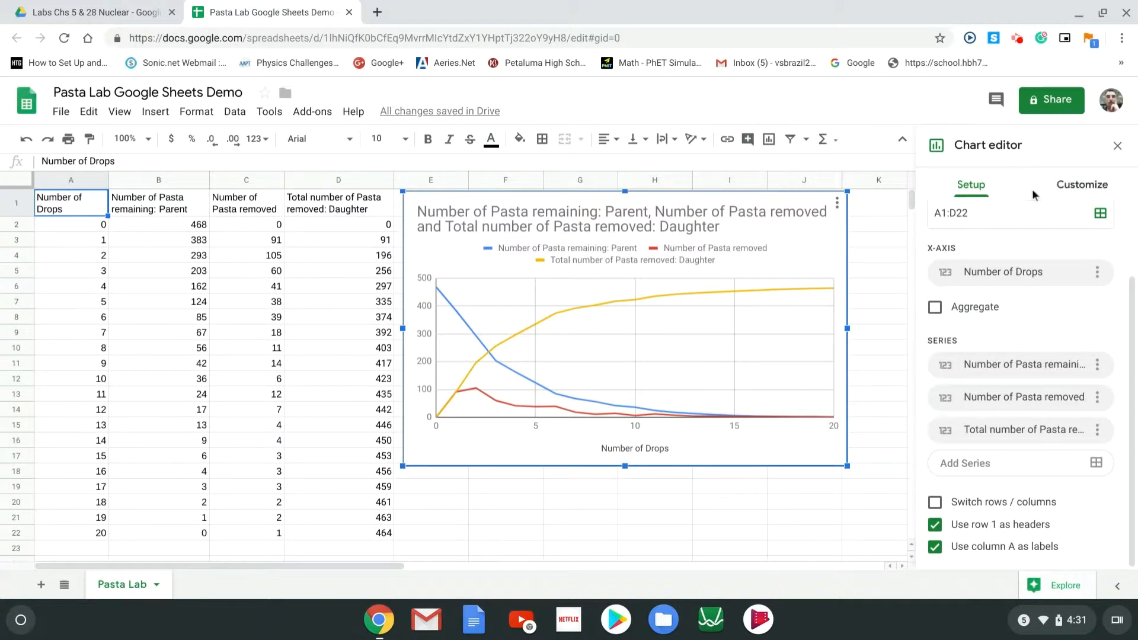
pyautogui.click(1096, 273)
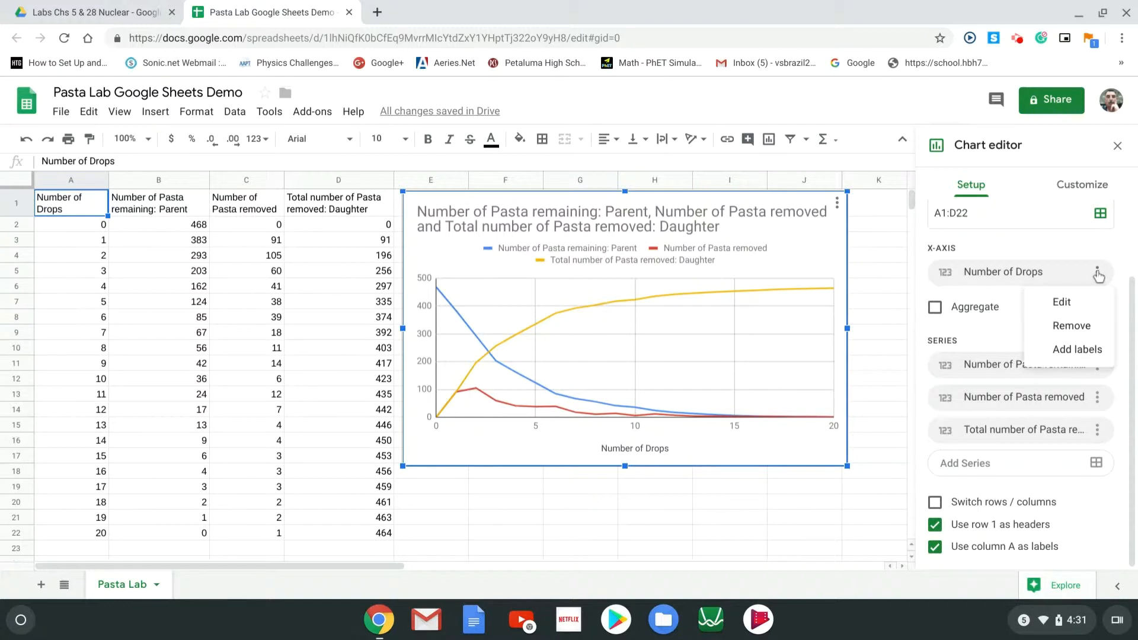
pyautogui.click(1061, 304)
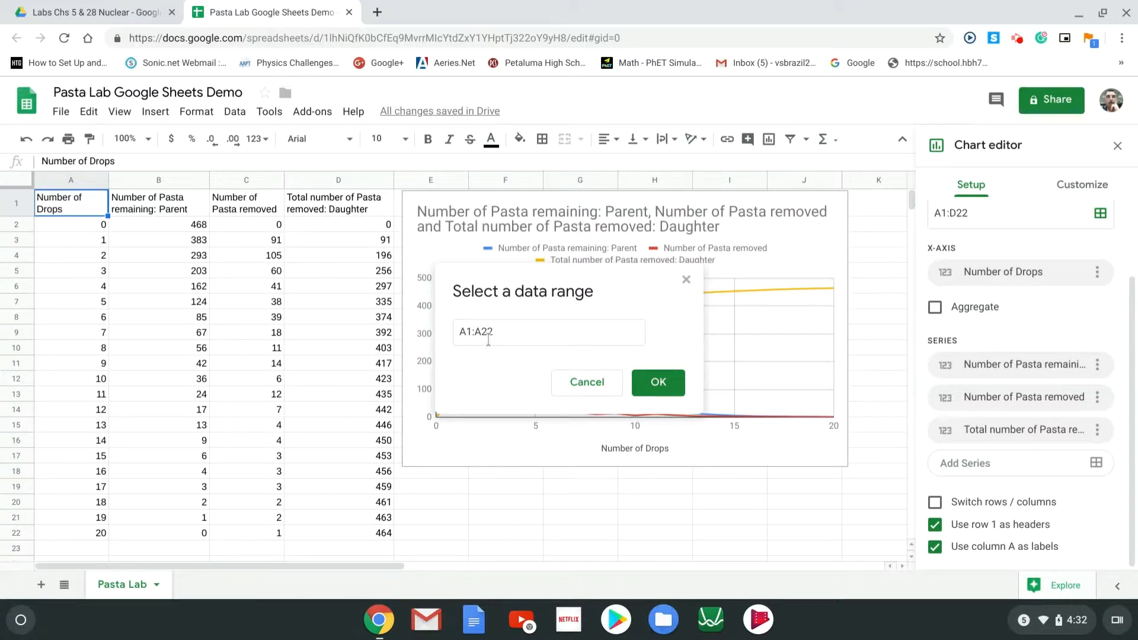
pyautogui.click(656, 381)
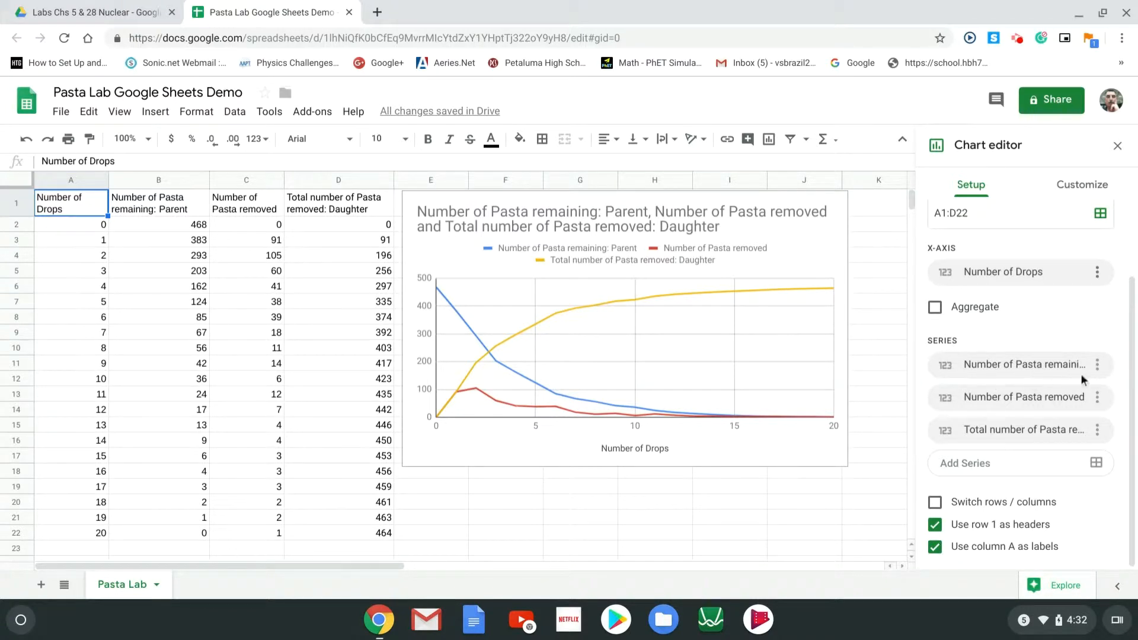
pyautogui.click(1098, 365)
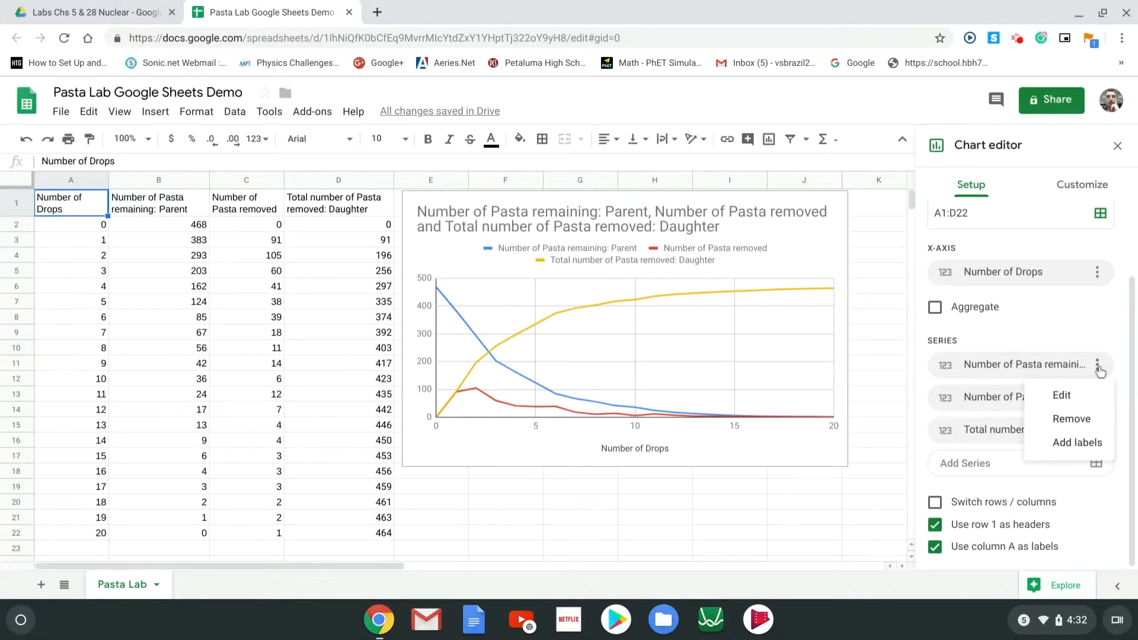
pyautogui.click(1076, 396)
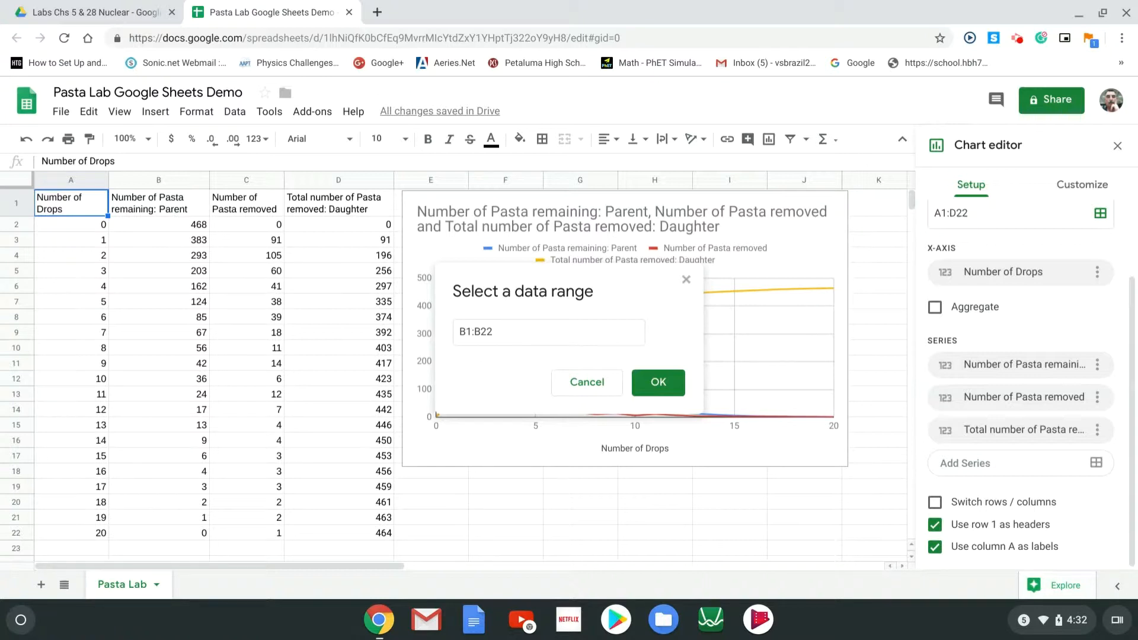
pyautogui.click(665, 395)
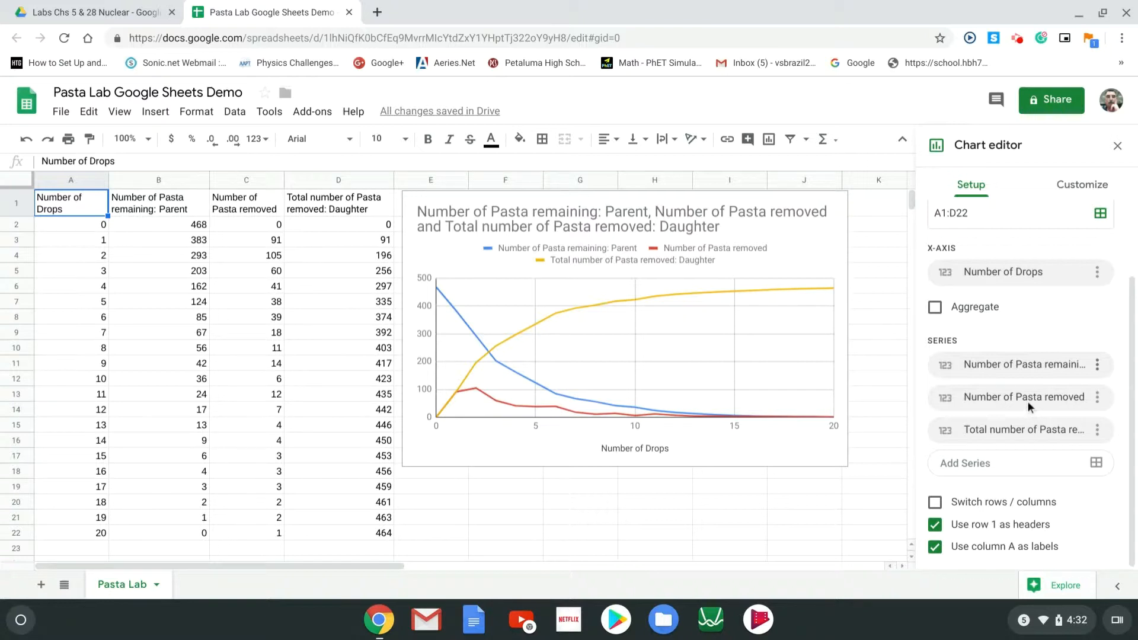
# Remove the Number of Pasta removed series, keeping only the Parent and Daughter lines
pyautogui.click(1098, 398)
pyautogui.click(1075, 429)
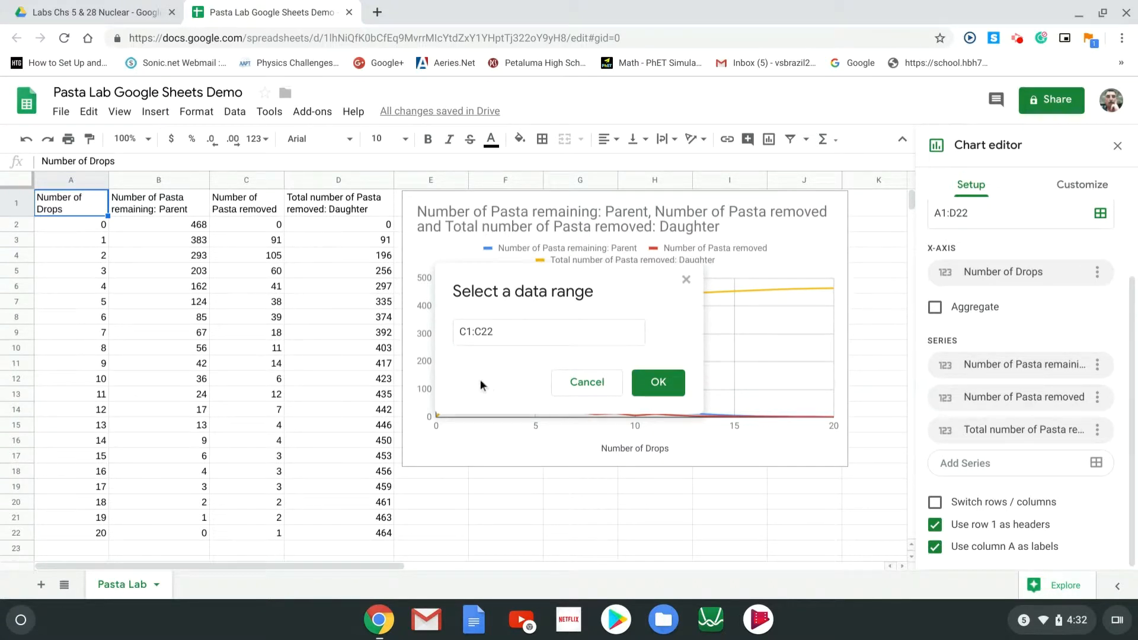
pyautogui.click(590, 384)
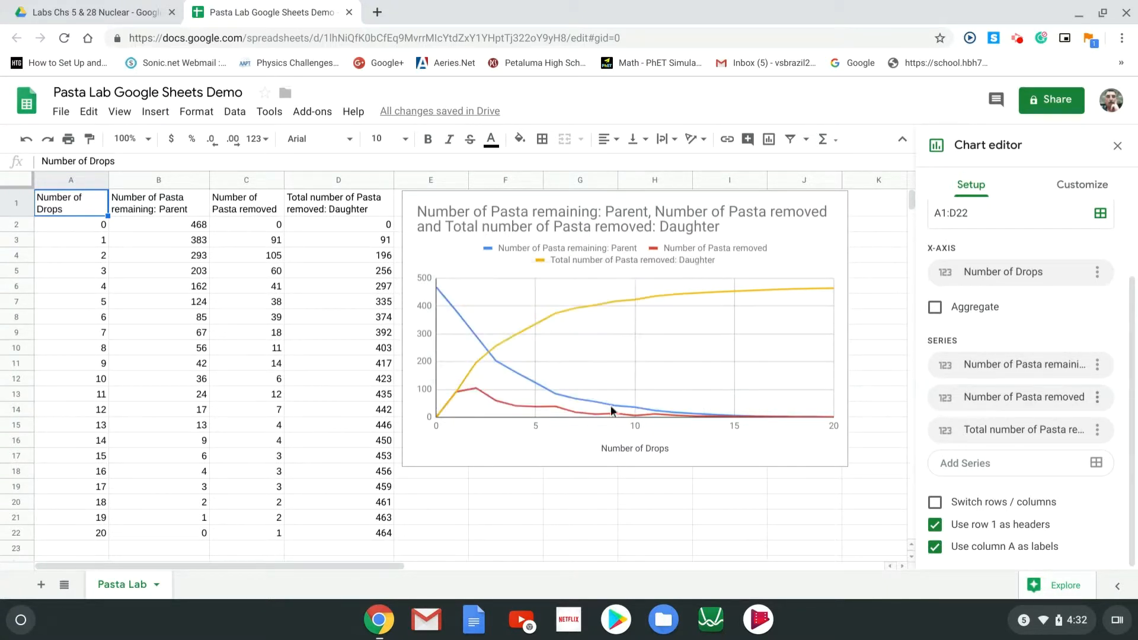
pyautogui.click(1097, 398)
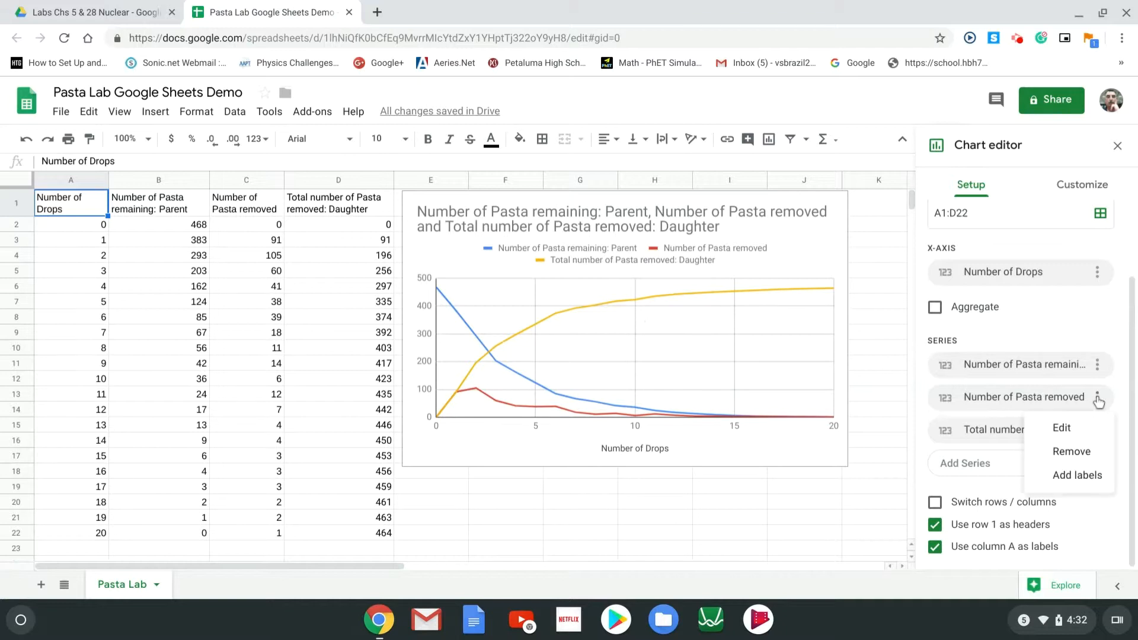
pyautogui.click(1071, 451)
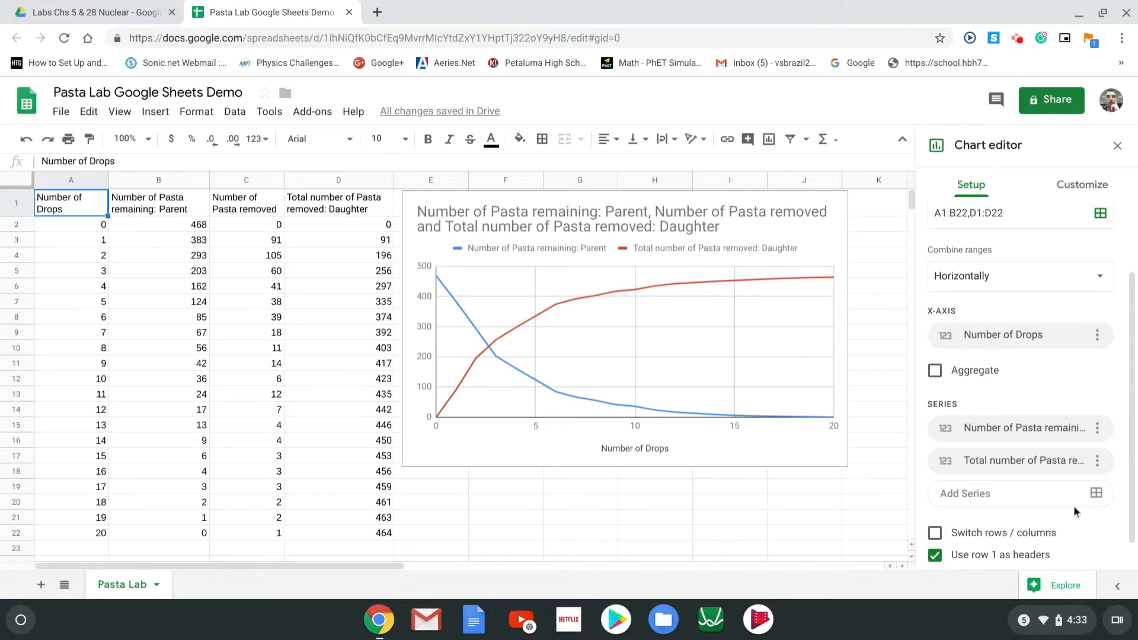
pyautogui.click(1097, 460)
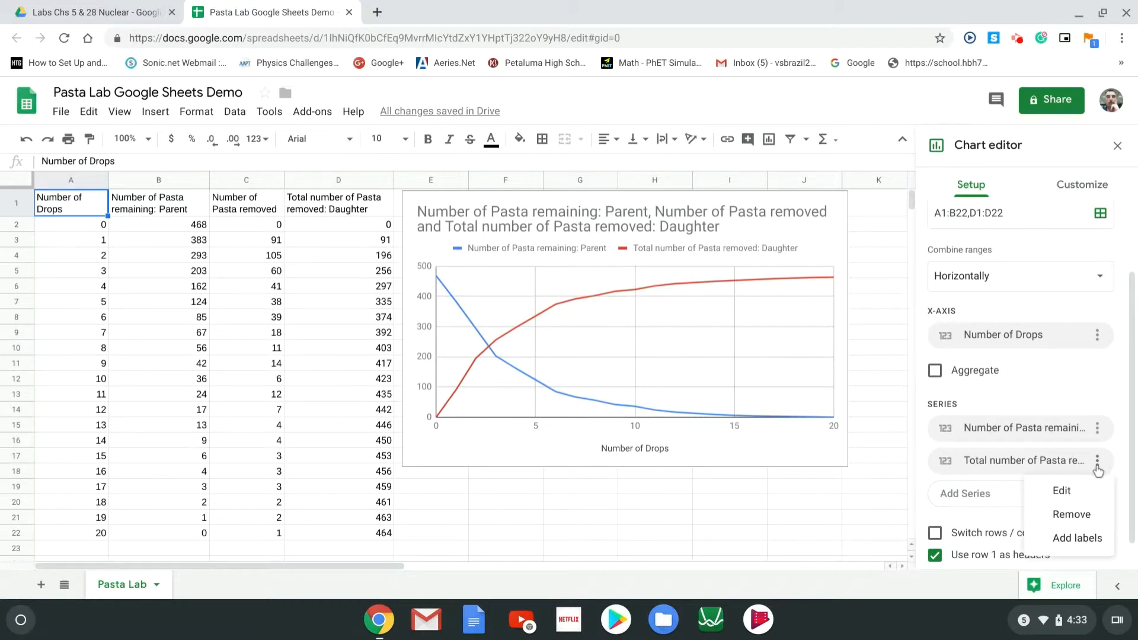
pyautogui.click(1062, 491)
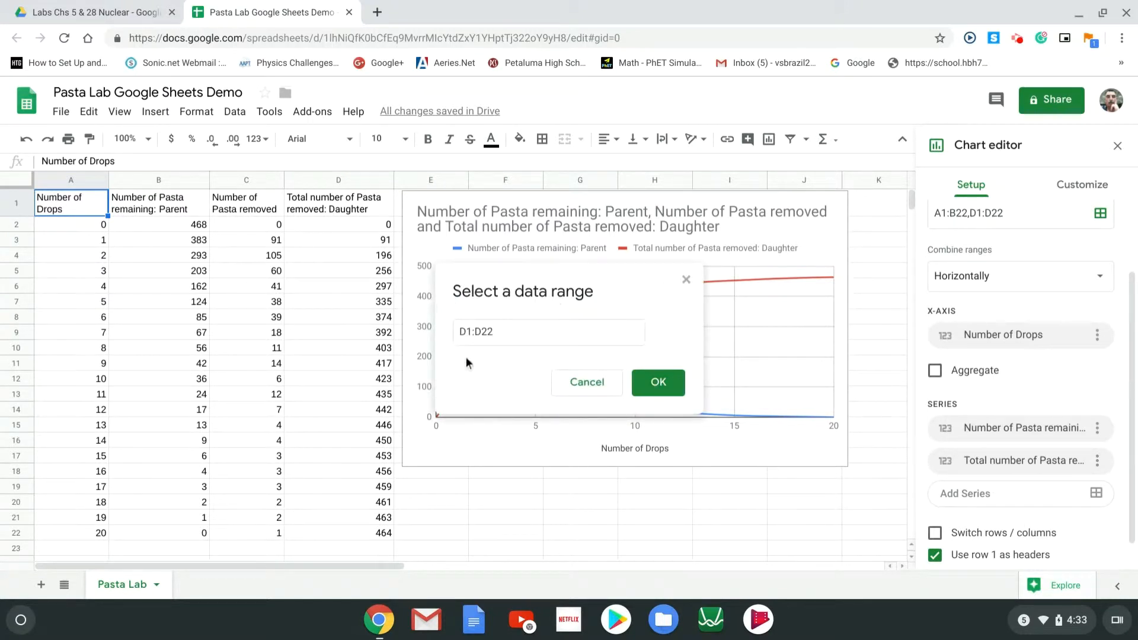
pyautogui.click(659, 384)
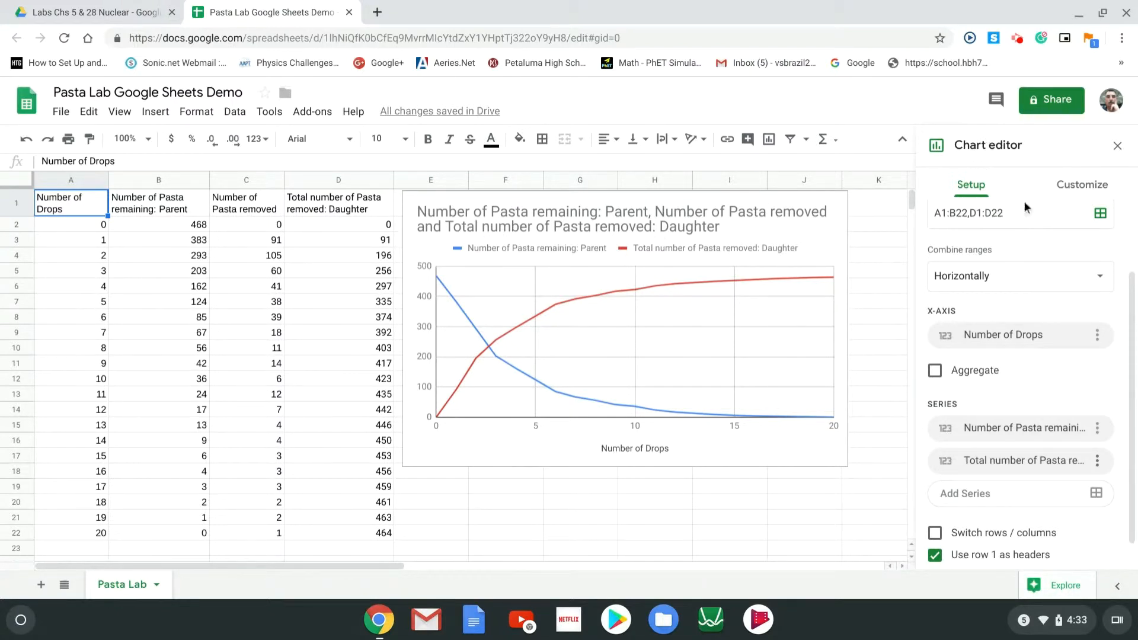
pyautogui.click(1074, 186)
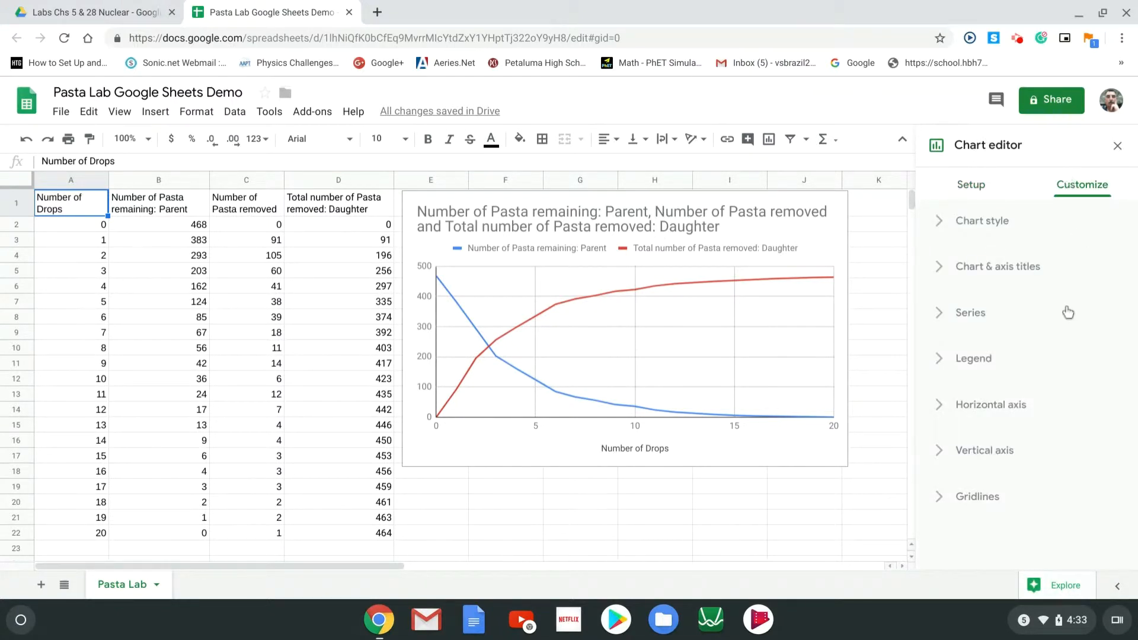
# Select the main chart title in Chart & axis titles and clear its old text
pyautogui.click(942, 271)
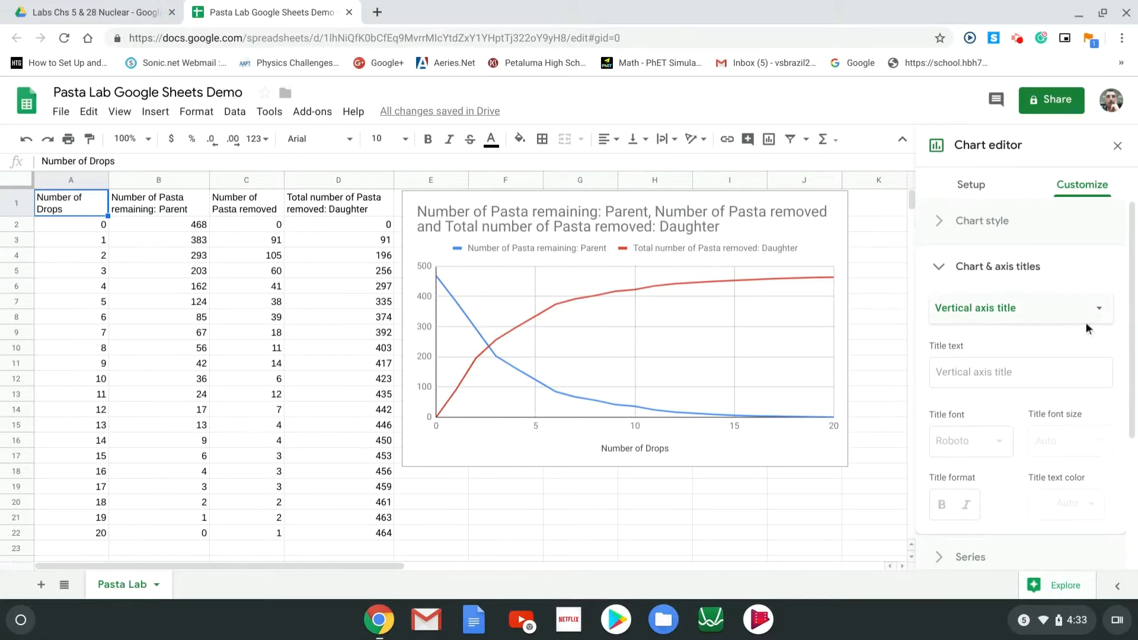
pyautogui.click(1100, 311)
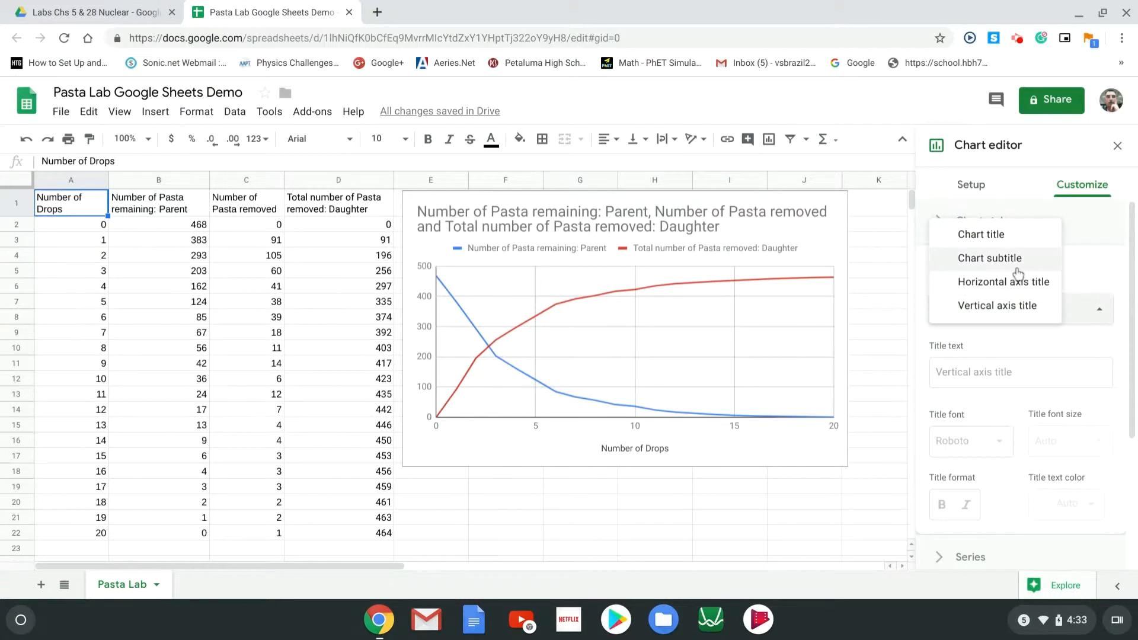
pyautogui.click(995, 244)
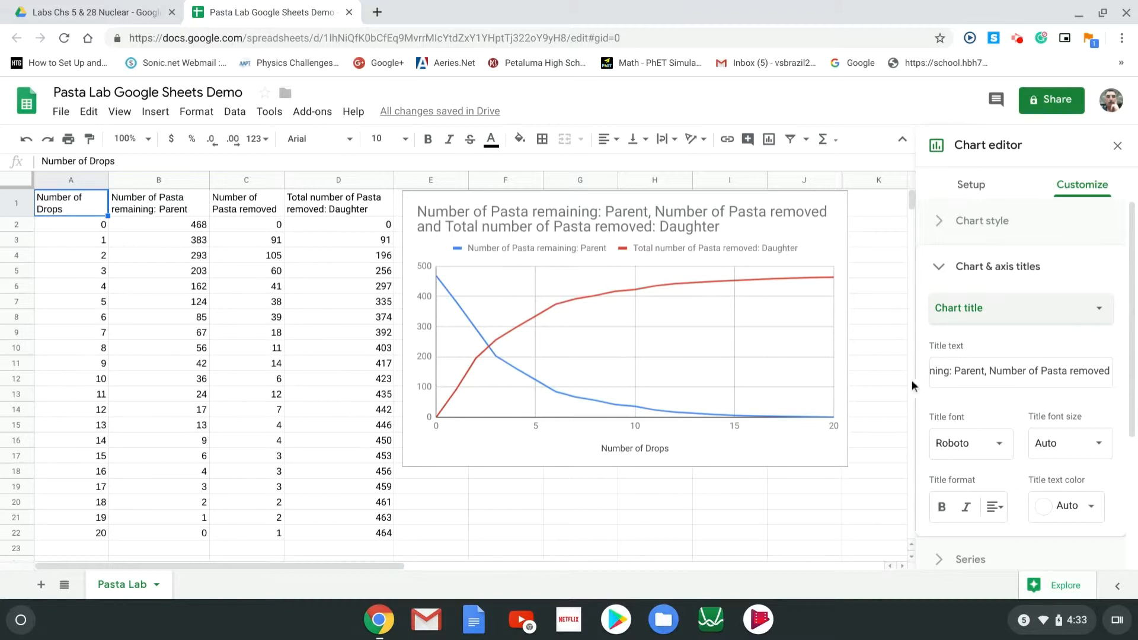
pyautogui.click(968, 372)
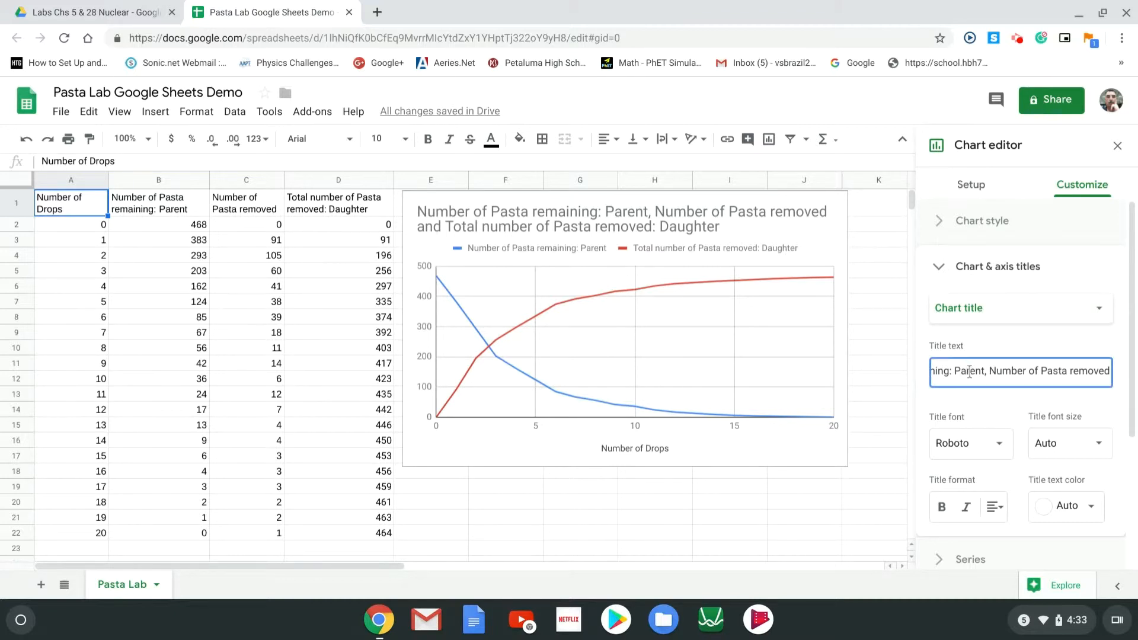
pyautogui.tripleClick(972, 372)
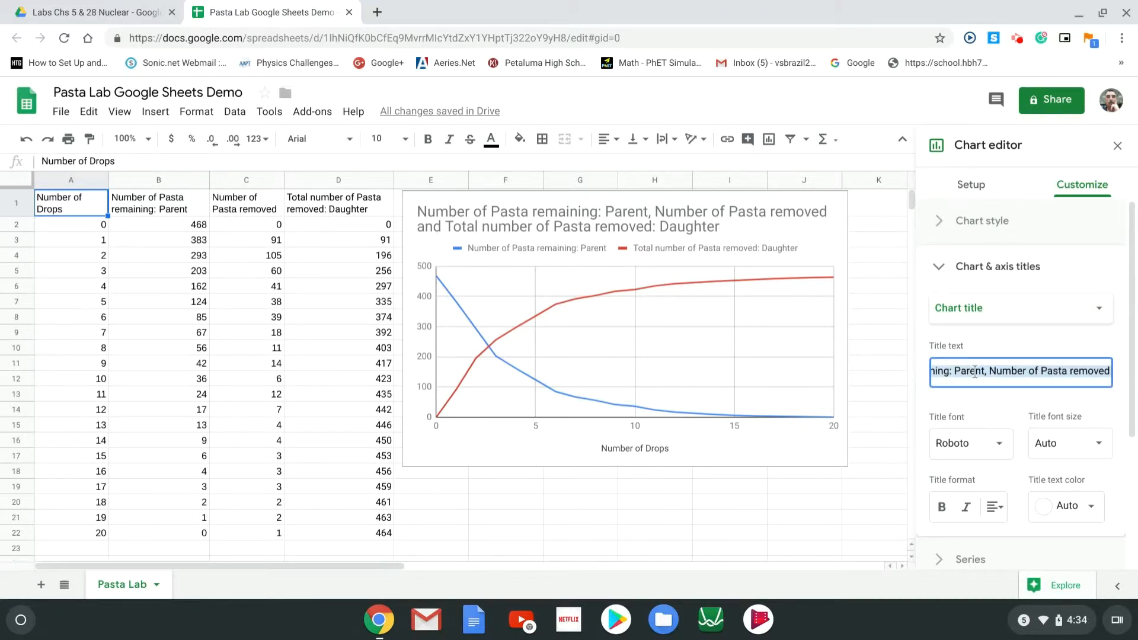
pyautogui.press('BackSpace')
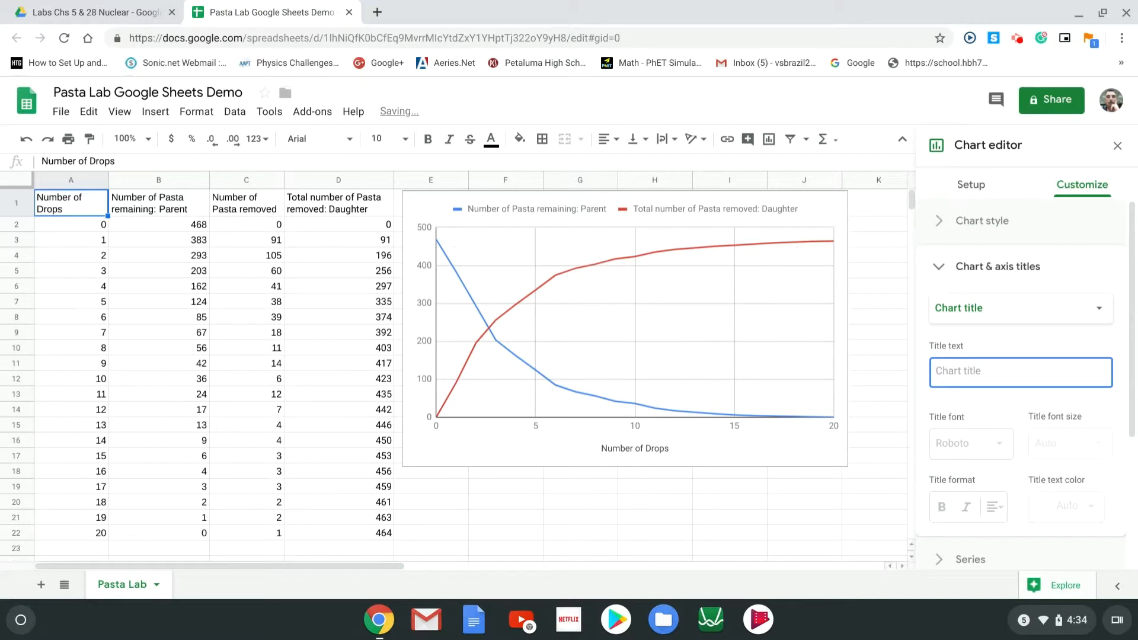
# Type the title 'Pasta Decay Parent to Daughter Number of Pasta vs. Time', correcting typos
pyautogui.write('Pasd')
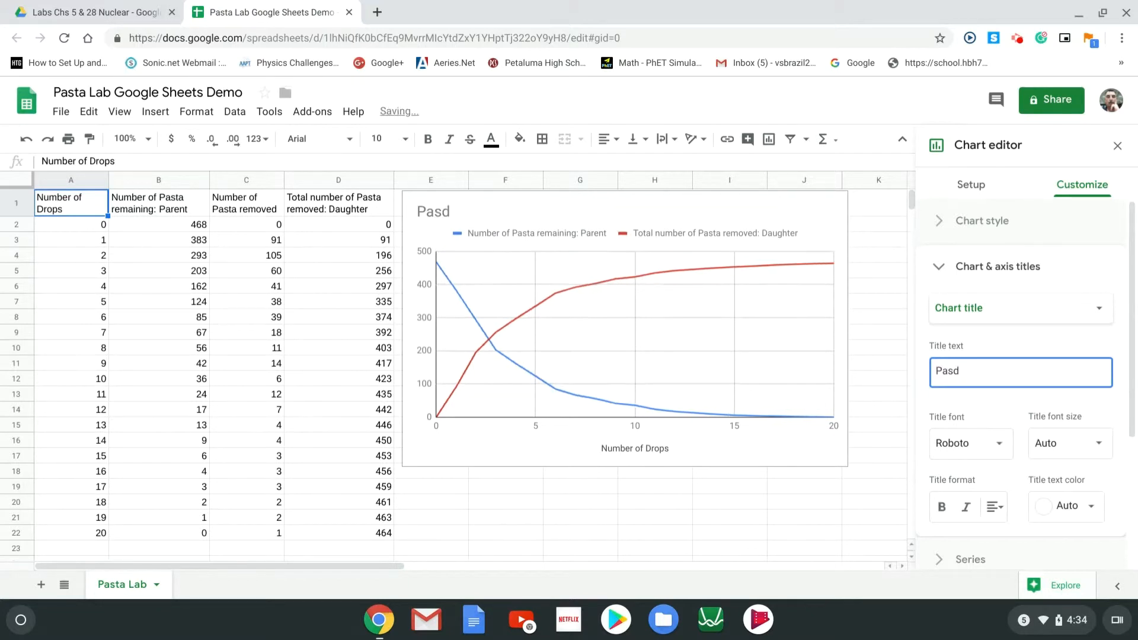
pyautogui.press('BackSpace')
pyautogui.write('ta Decay Pare')
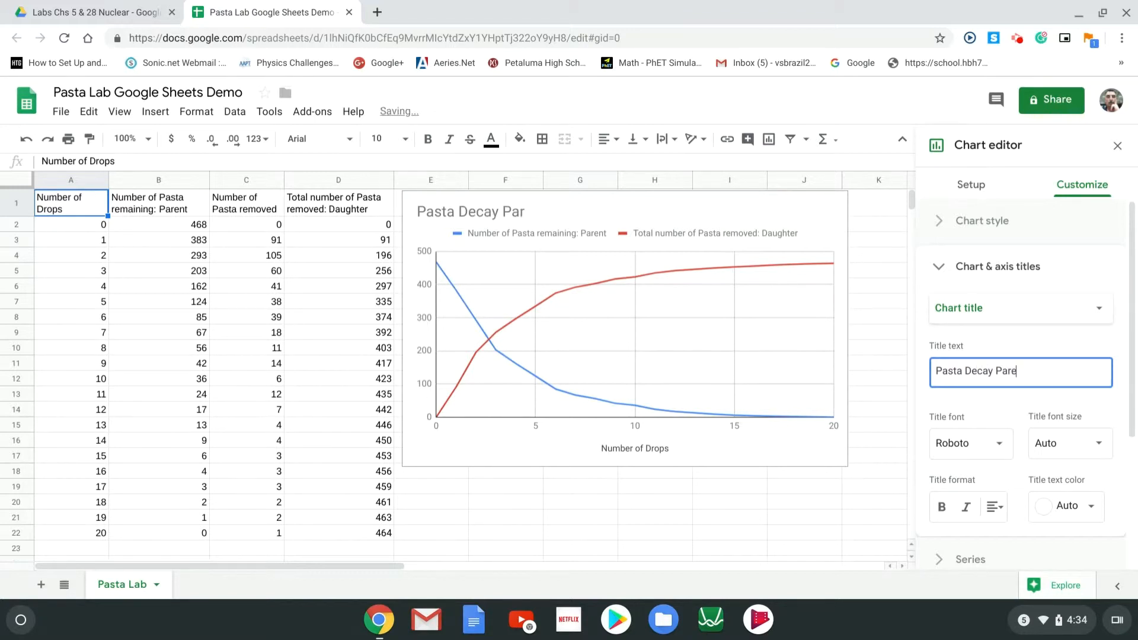
pyautogui.write('nt to Daghte')
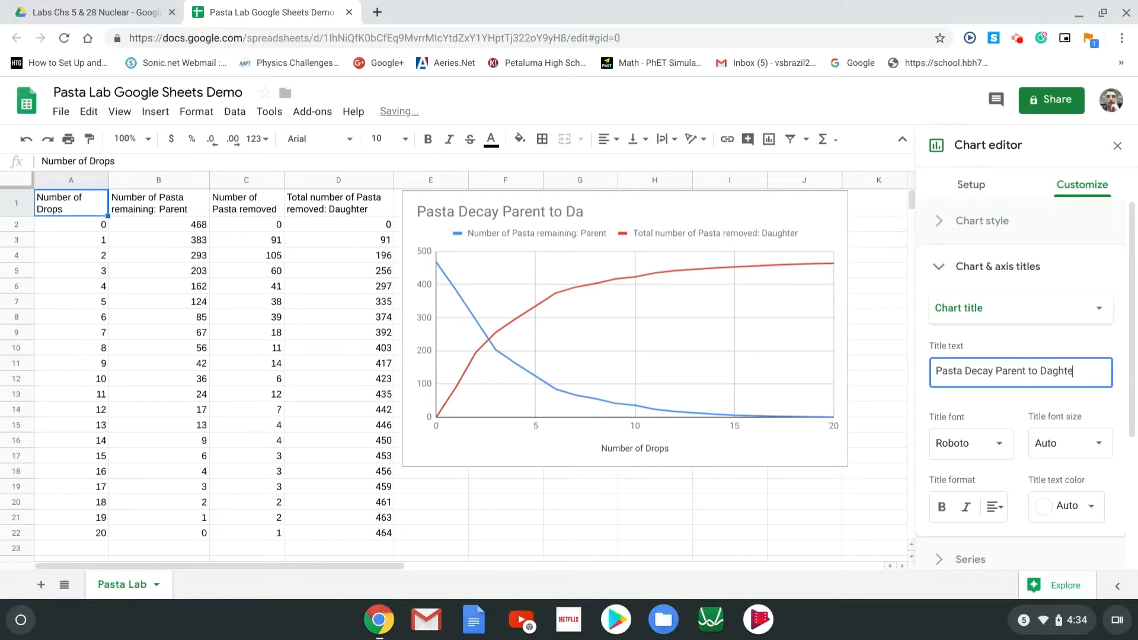
pyautogui.write('r')
pyautogui.rightClick(1061, 374)
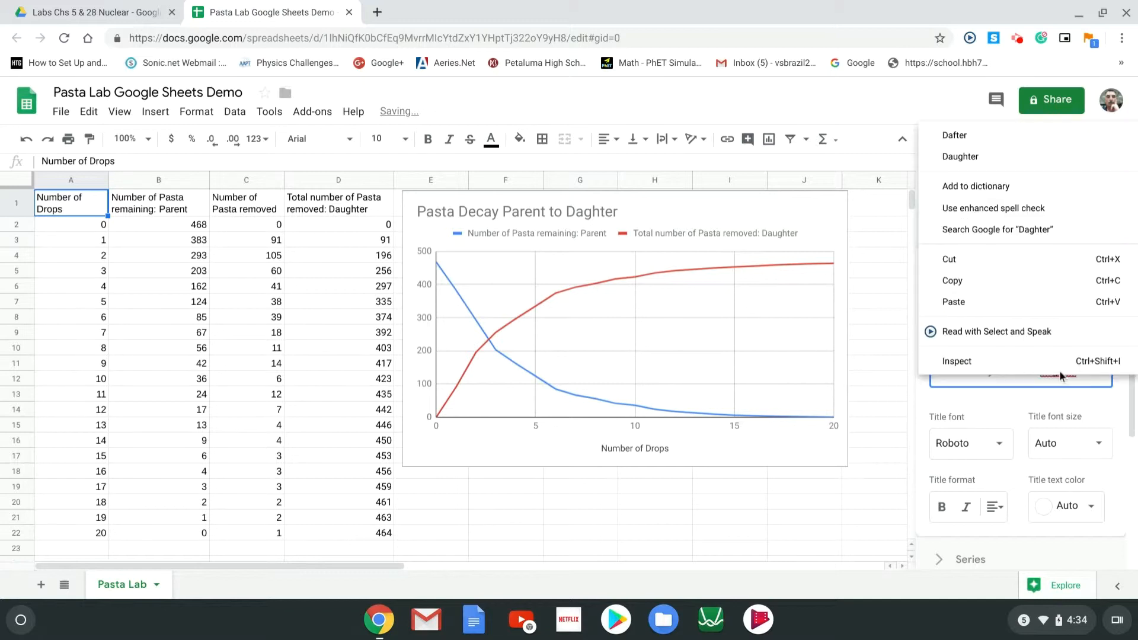
pyautogui.click(973, 157)
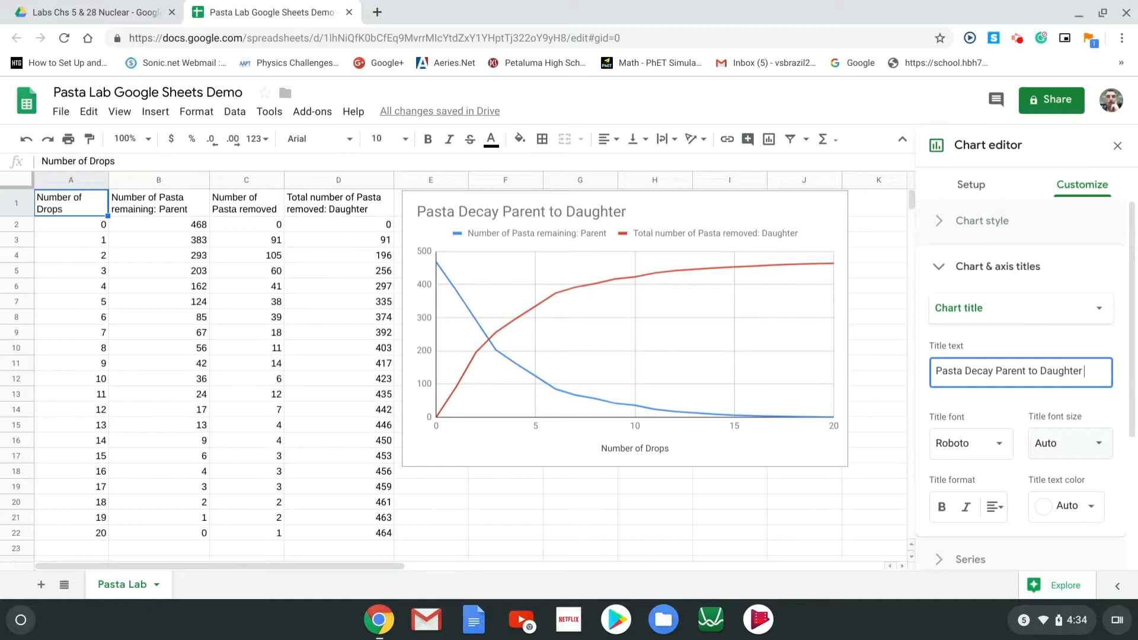
pyautogui.write('Num')
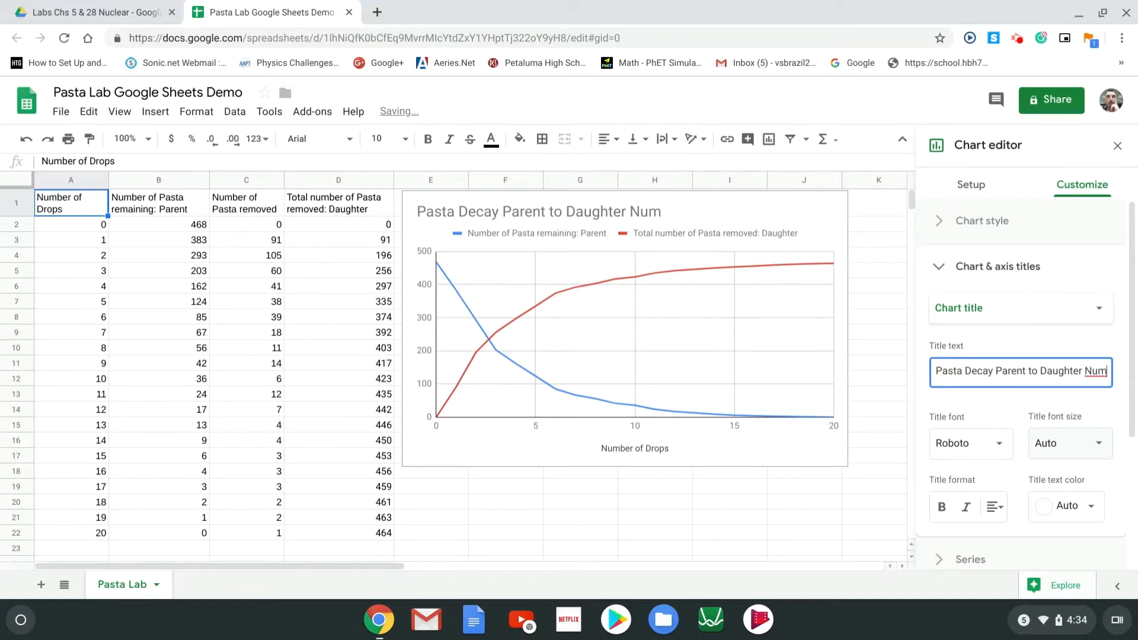
pyautogui.write('ber')
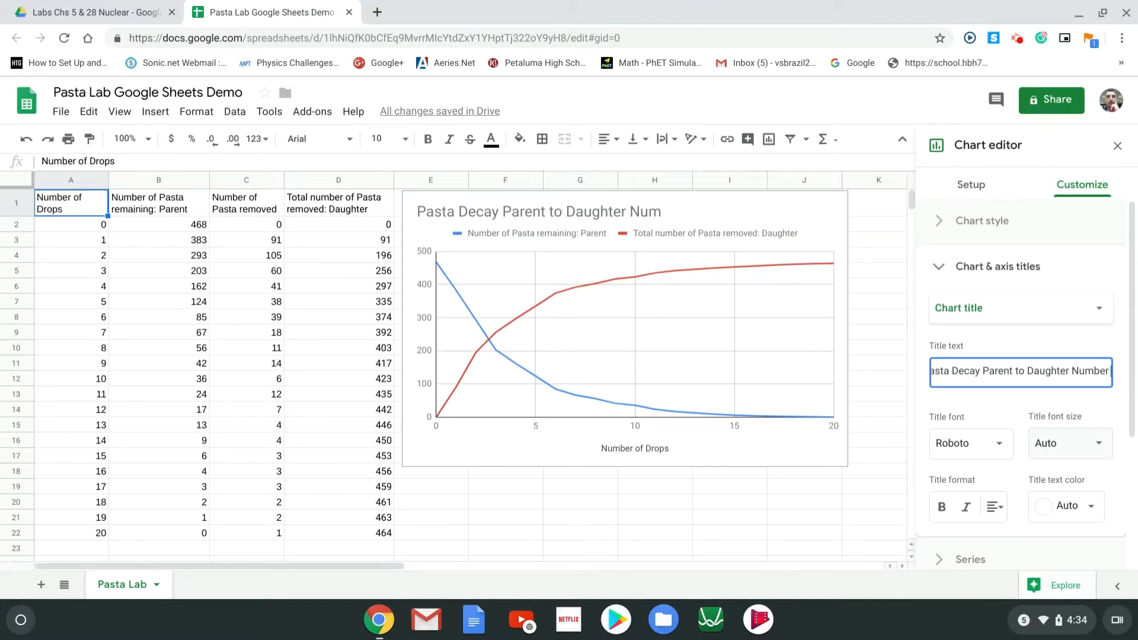
pyautogui.write('  s.')
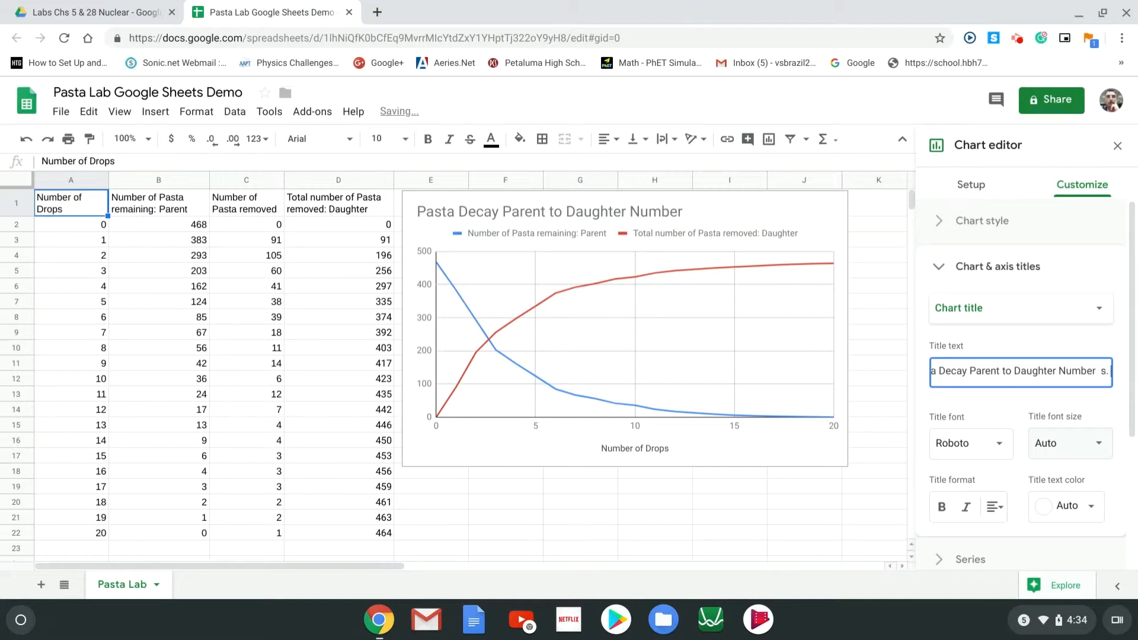
pyautogui.write(' T')
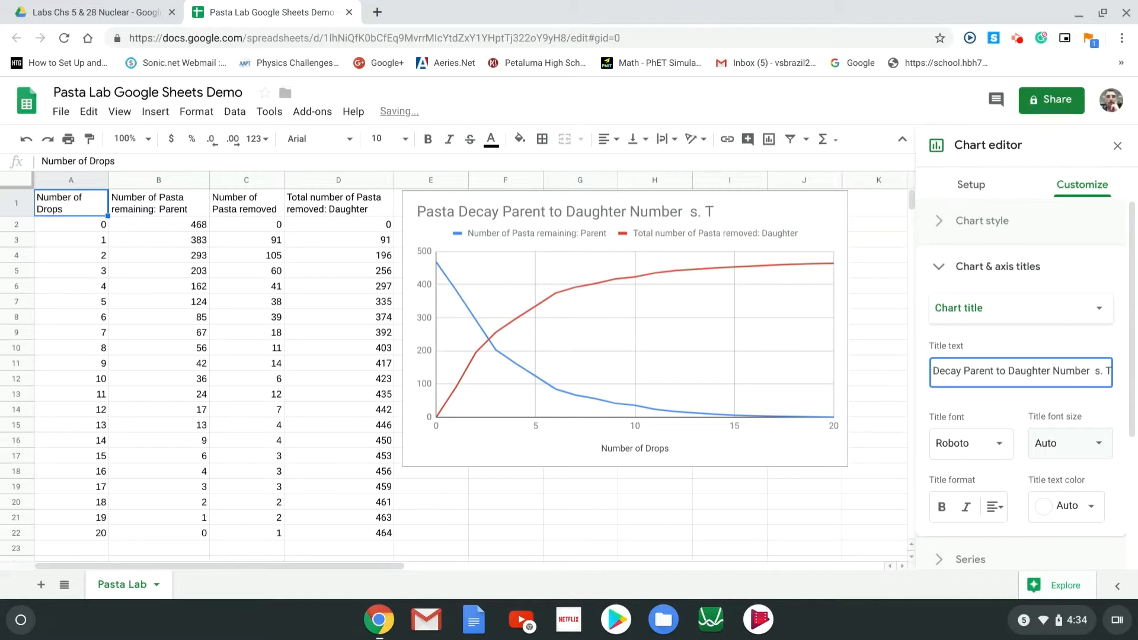
pyautogui.write('ime')
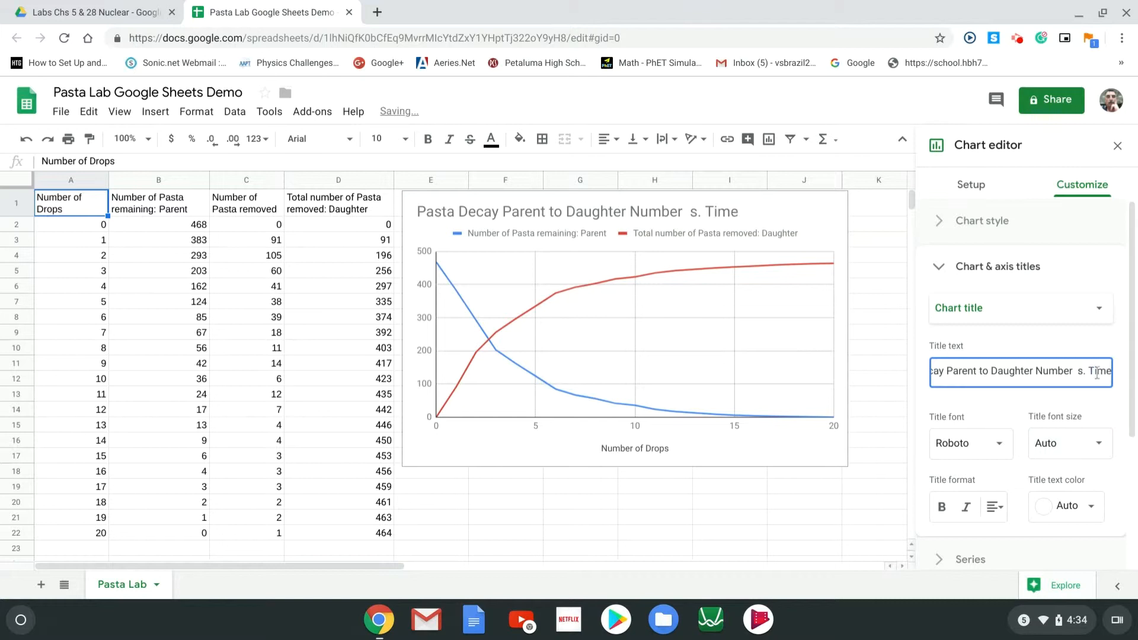
pyautogui.click(1073, 371)
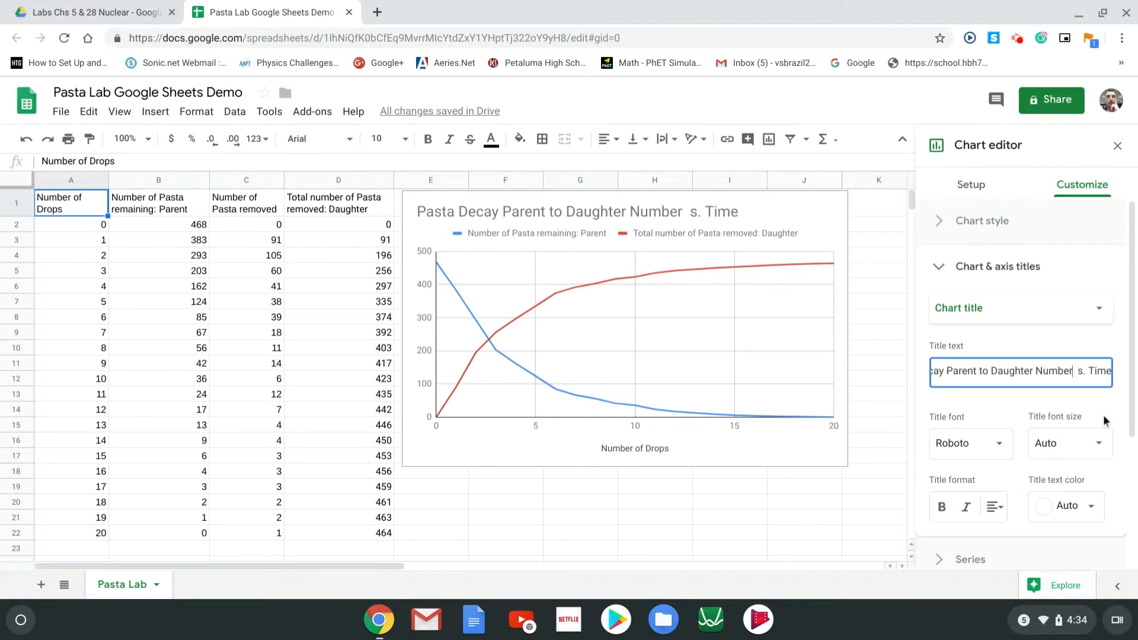
pyautogui.write('of  ')
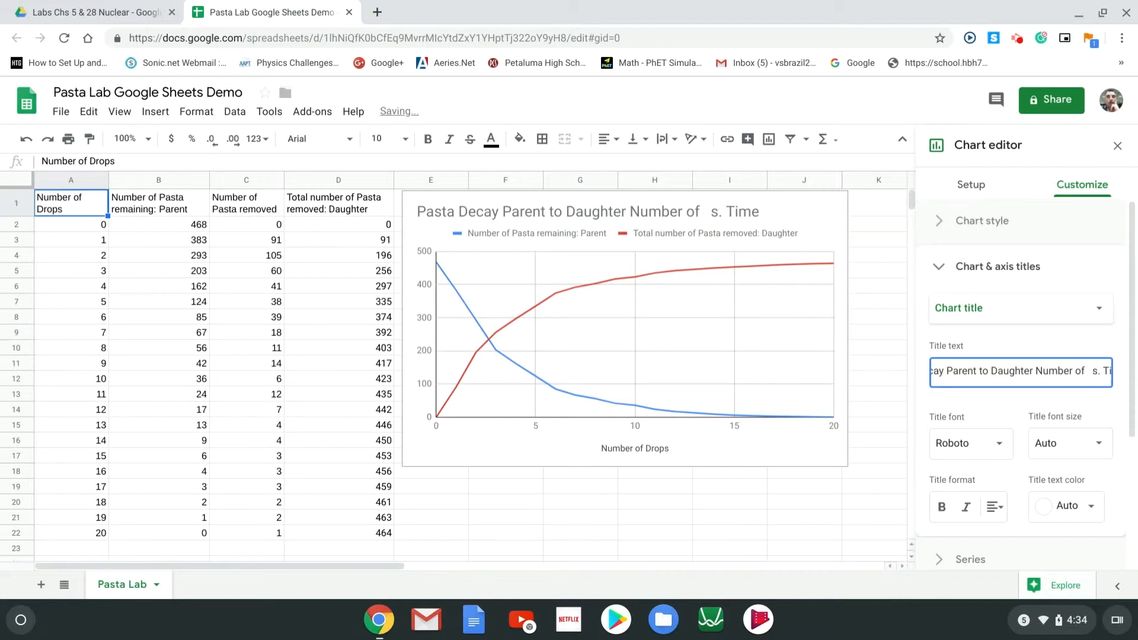
pyautogui.write('Pasta')
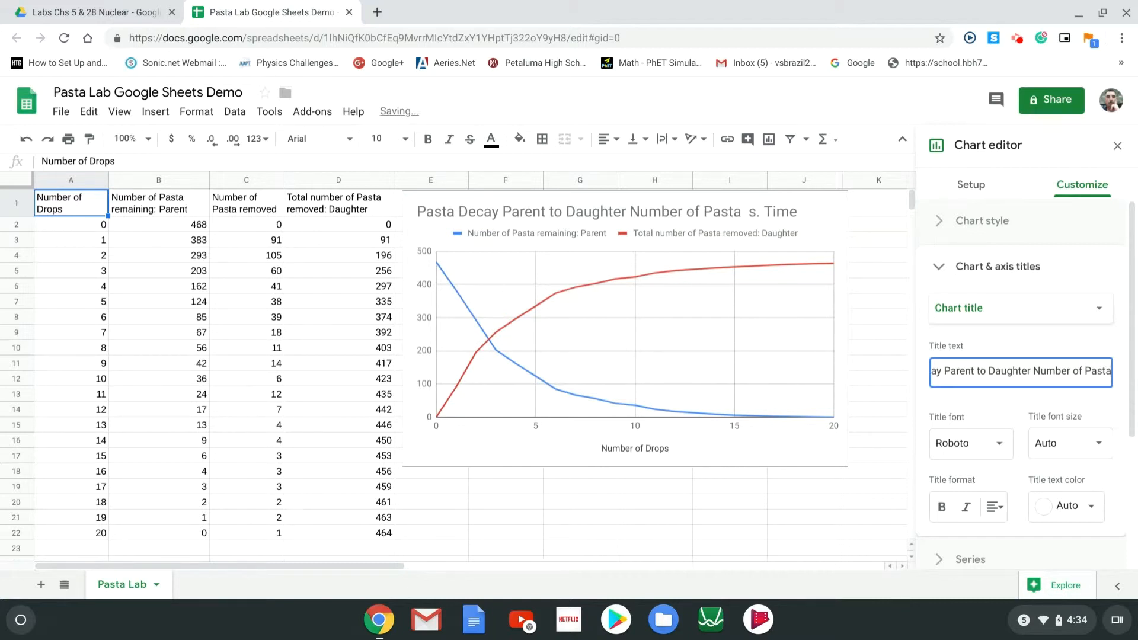
pyautogui.write(' v')
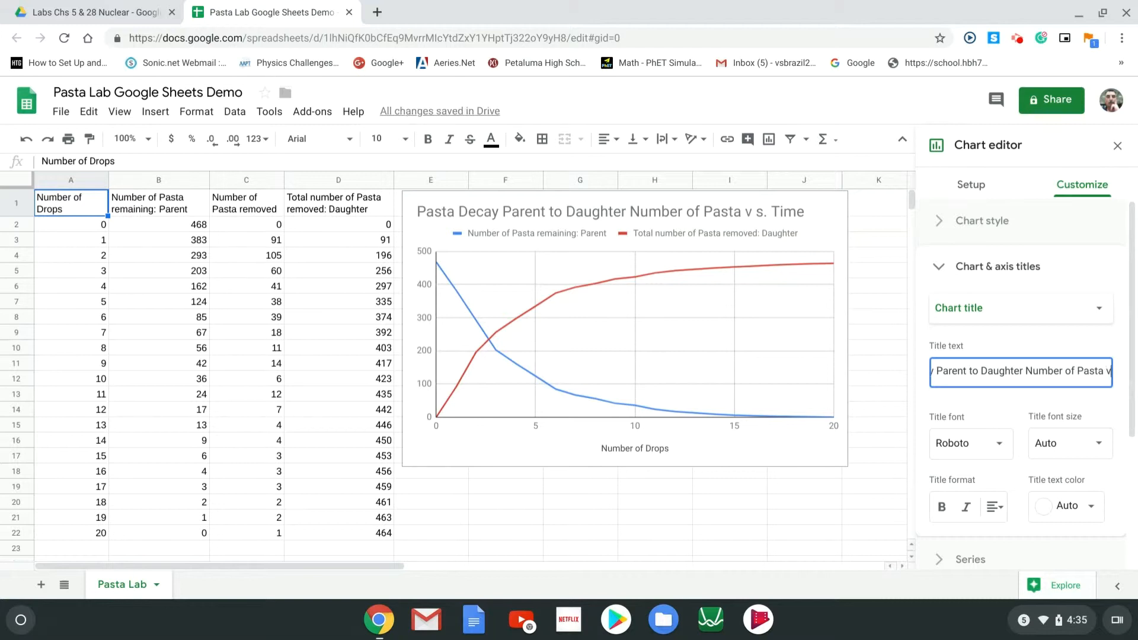
pyautogui.press('Right')
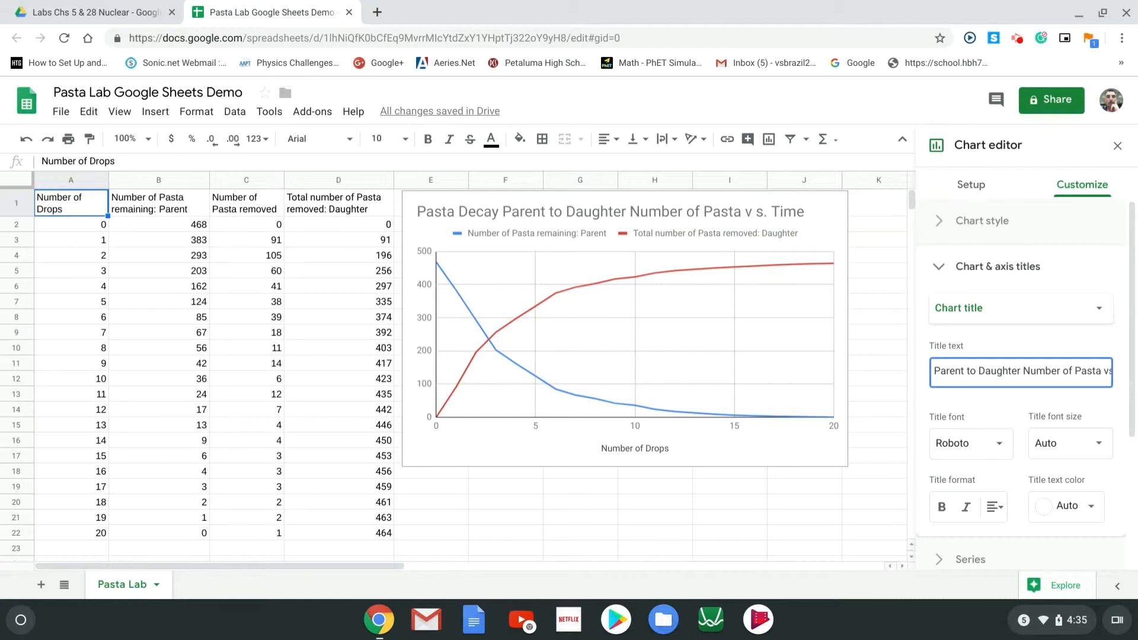
pyautogui.press('BackSpace')
# Replace the horizontal axis title 'Number of Drops' with 'Time (drop)'
pyautogui.click(1098, 307)
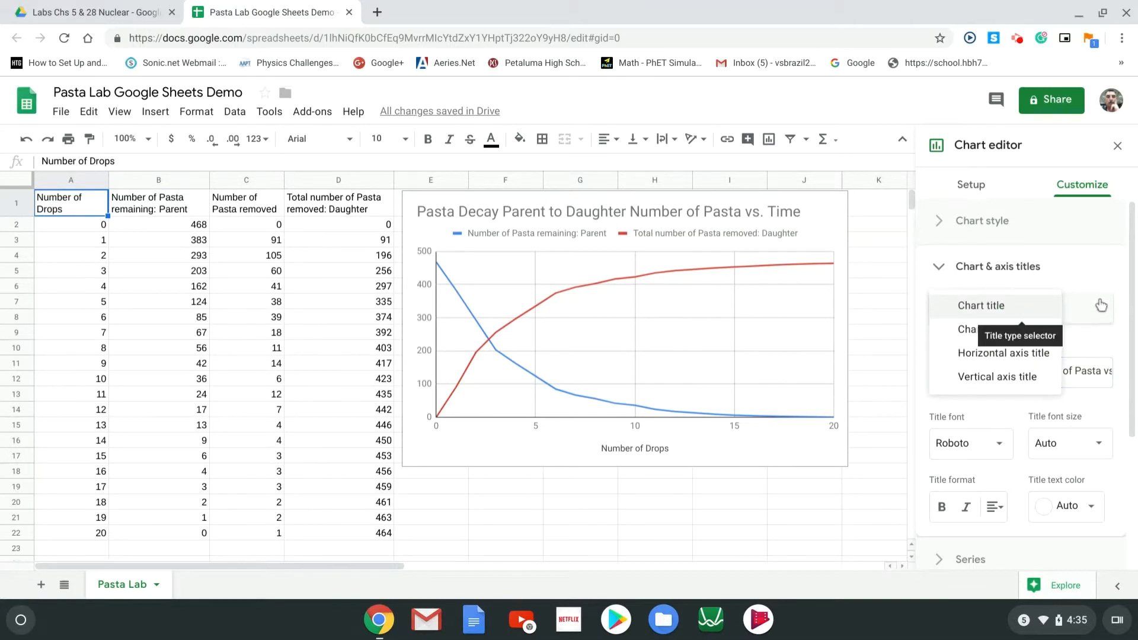
pyautogui.click(1033, 360)
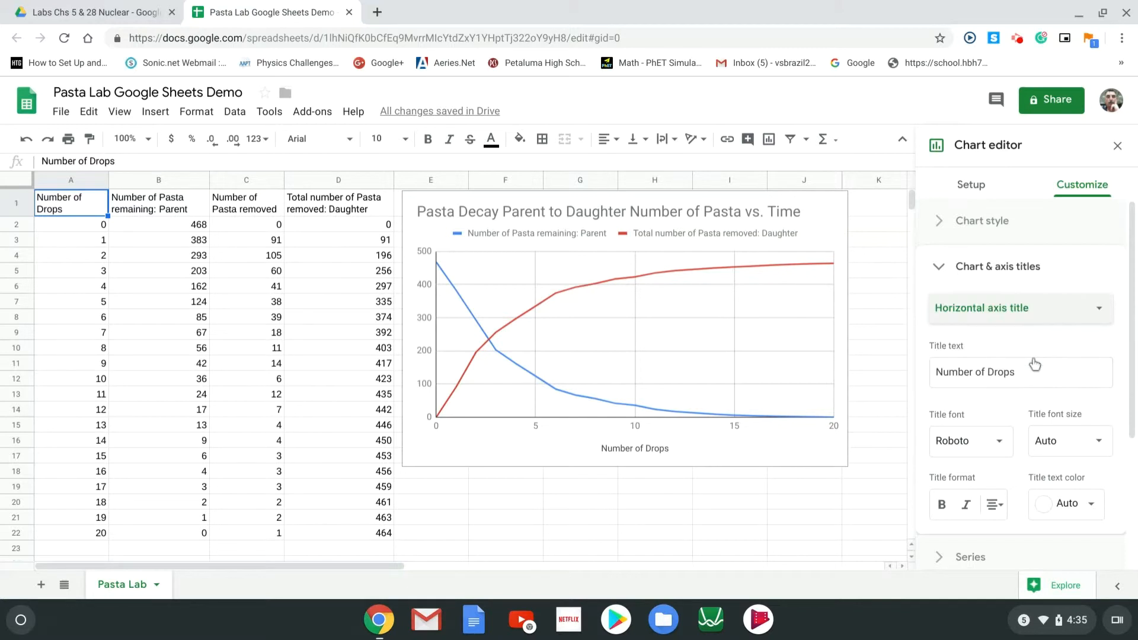
pyautogui.click(941, 367)
pyautogui.moveTo(941, 367); pyautogui.dragTo(936, 359)
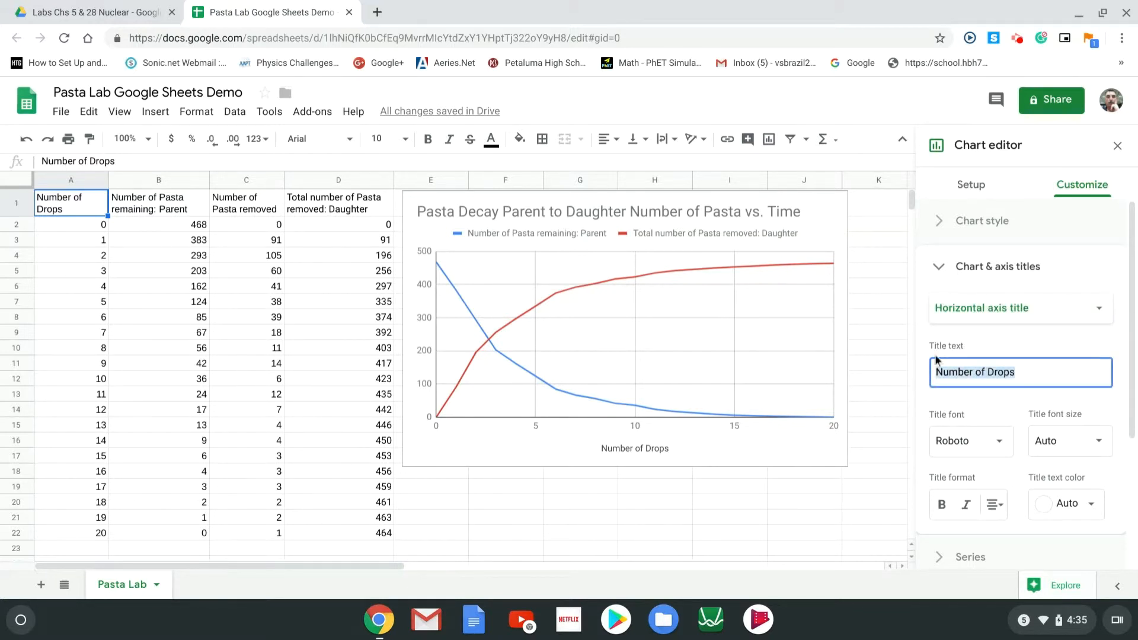
pyautogui.press('BackSpace')
pyautogui.write('Time')
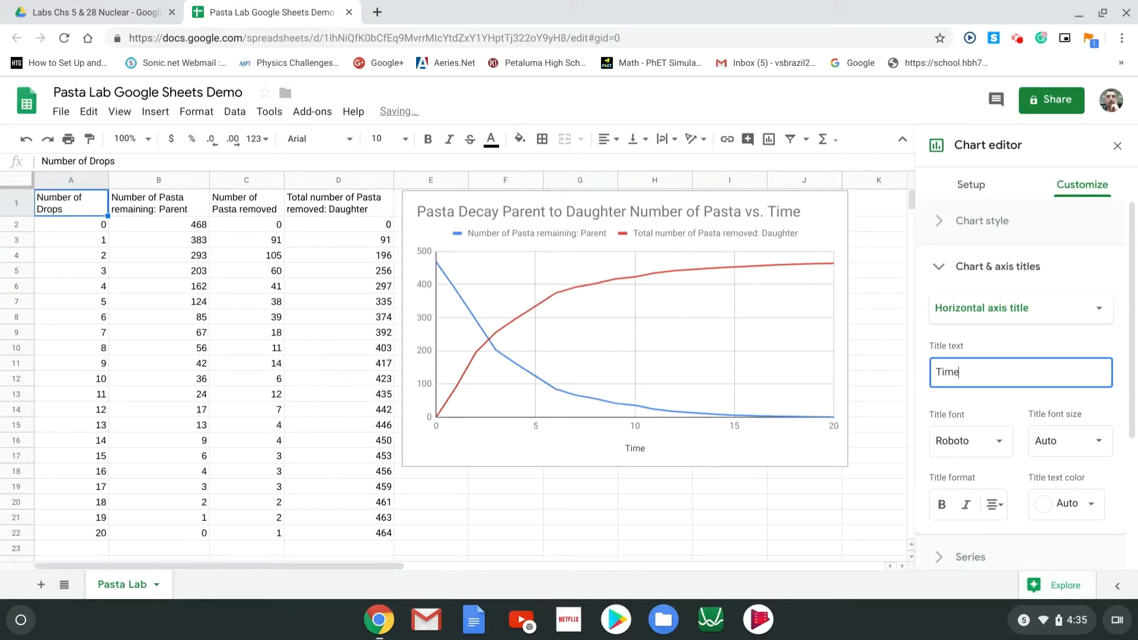
pyautogui.write('(drop)')
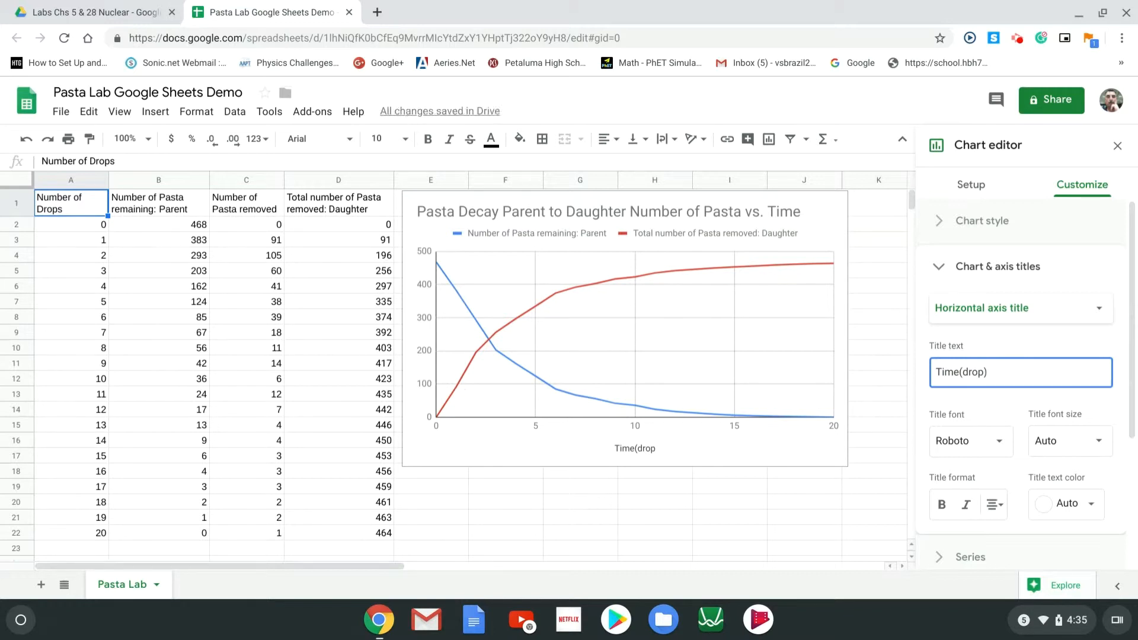
pyautogui.click(960, 372)
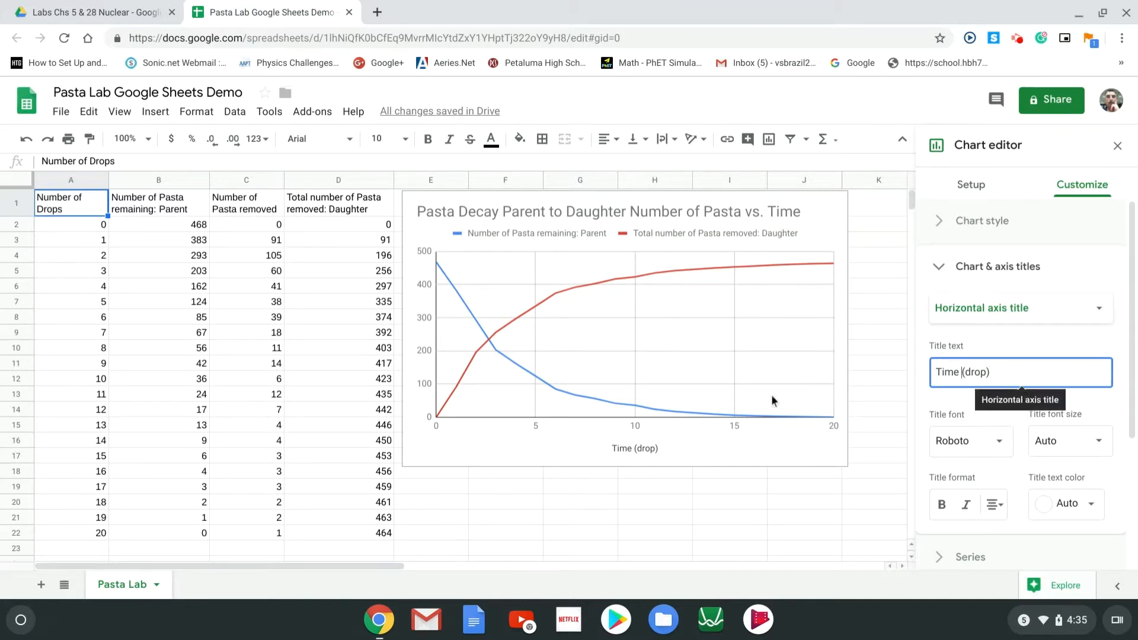
# Title the vertical axis 'Number of Pasta' and close the chart editor
pyautogui.click(1101, 312)
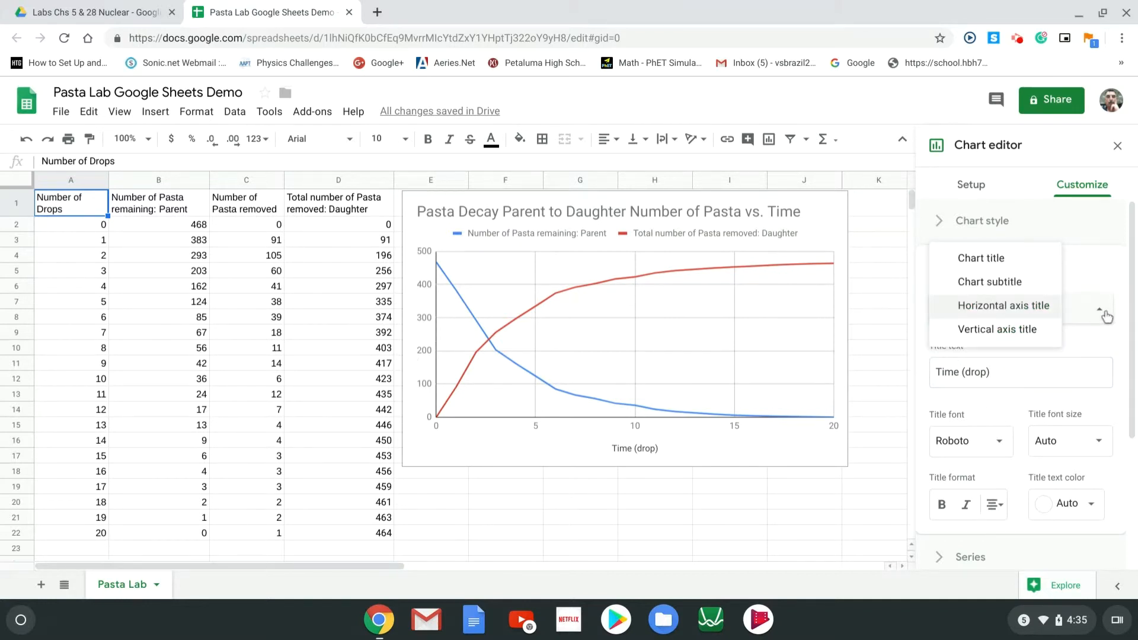
pyautogui.click(1034, 343)
pyautogui.click(1020, 375)
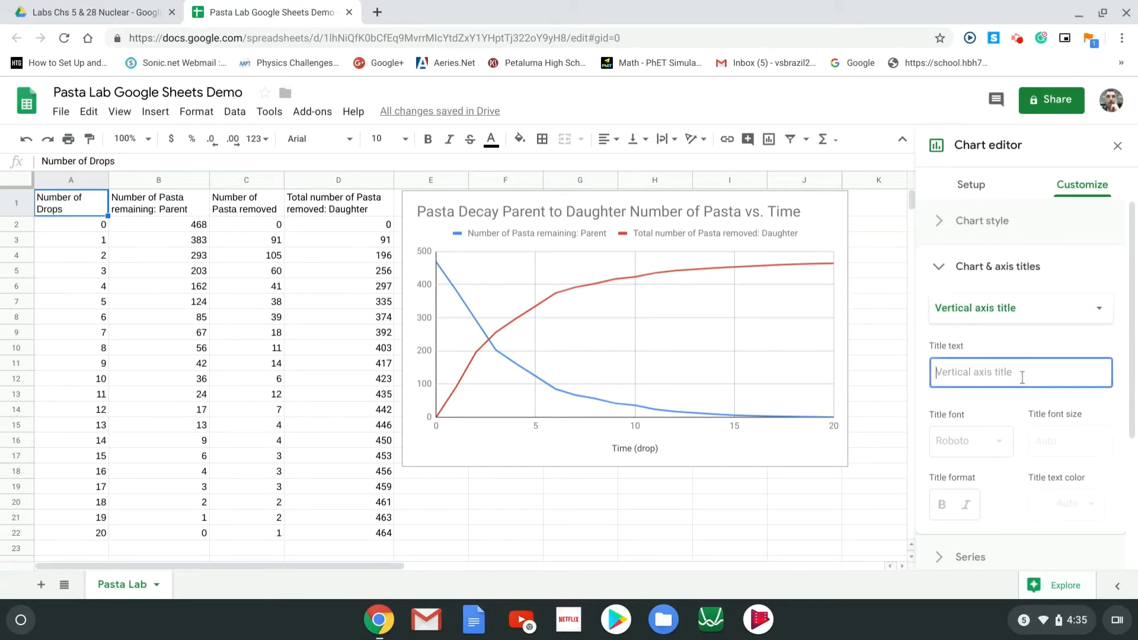
pyautogui.write('Nu')
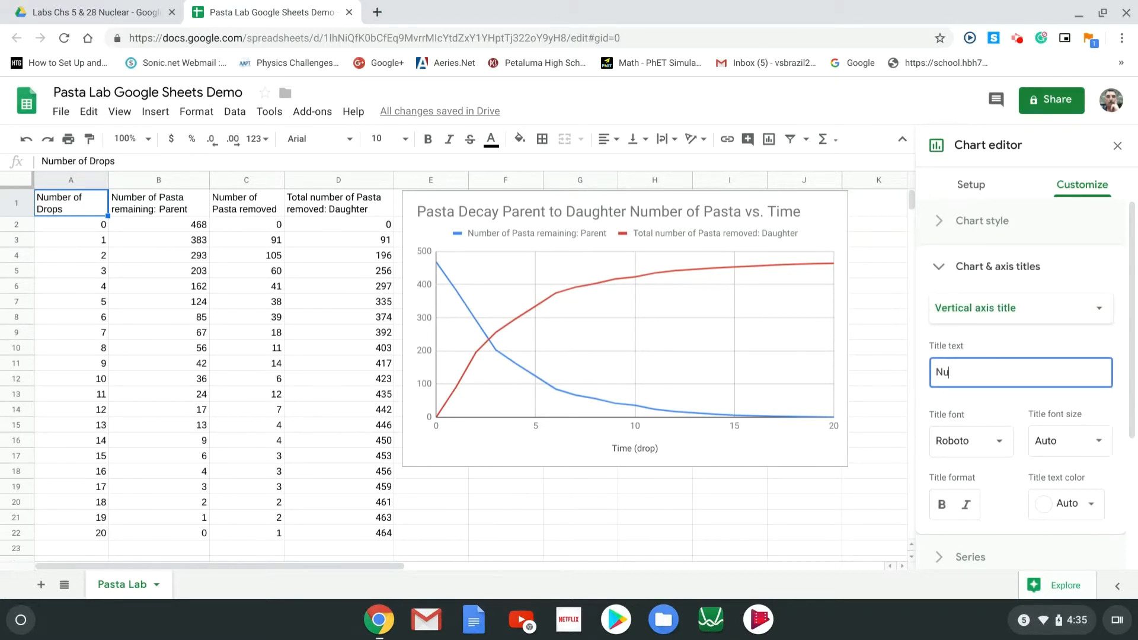
pyautogui.write('mber of Pasta')
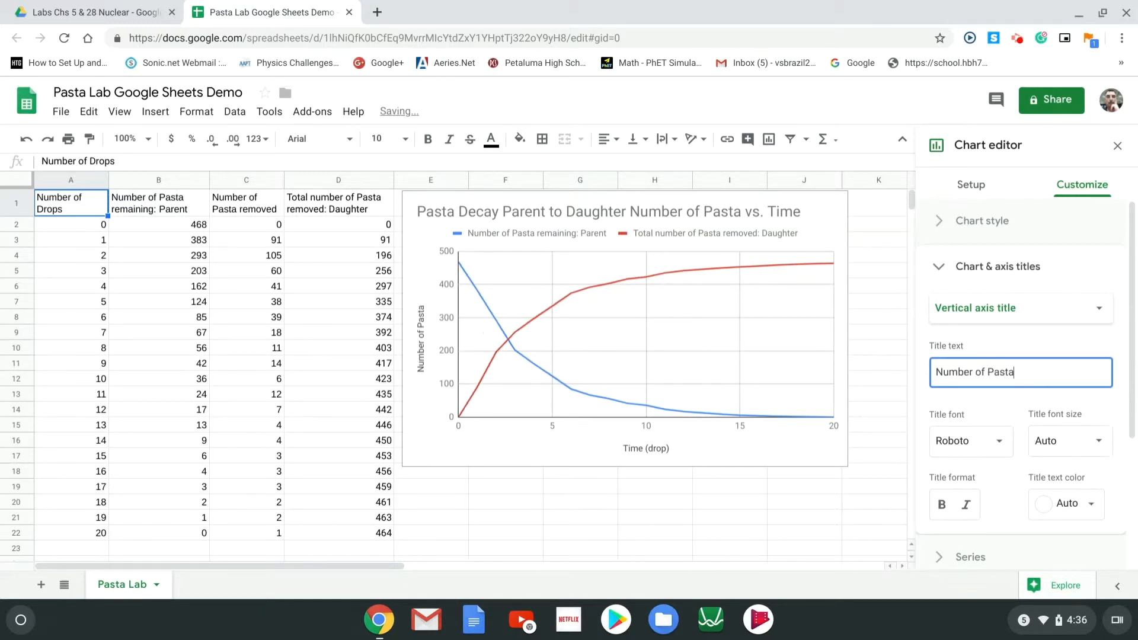
pyautogui.click(800, 501)
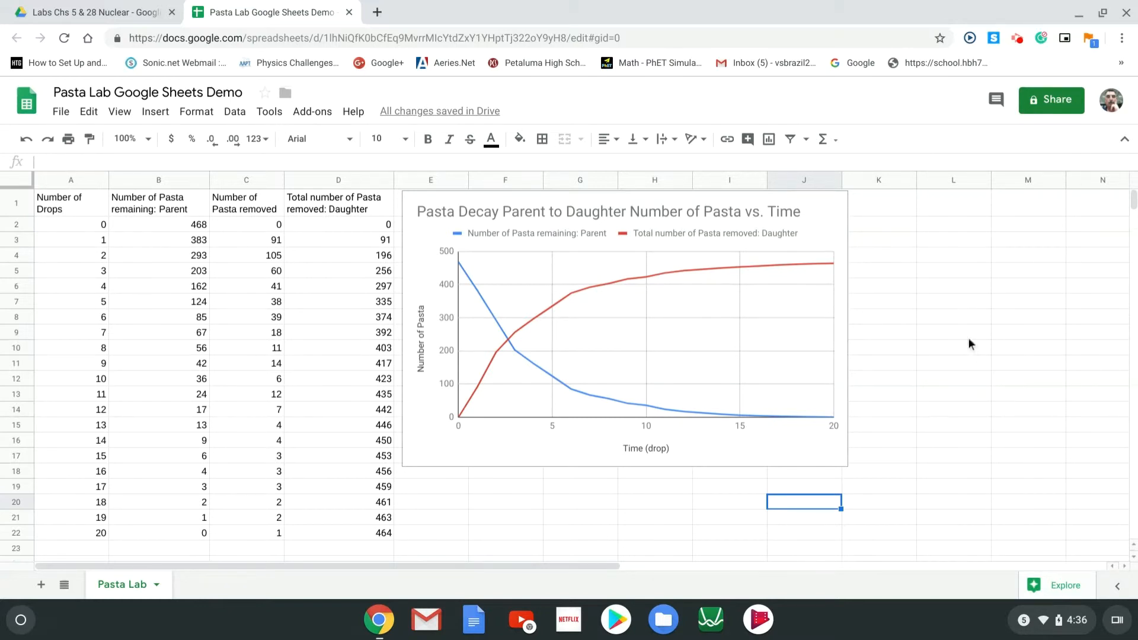
# Reopen the pasta decay chart's editor on its Customize options
pyautogui.click(824, 223)
pyautogui.doubleClick(825, 223)
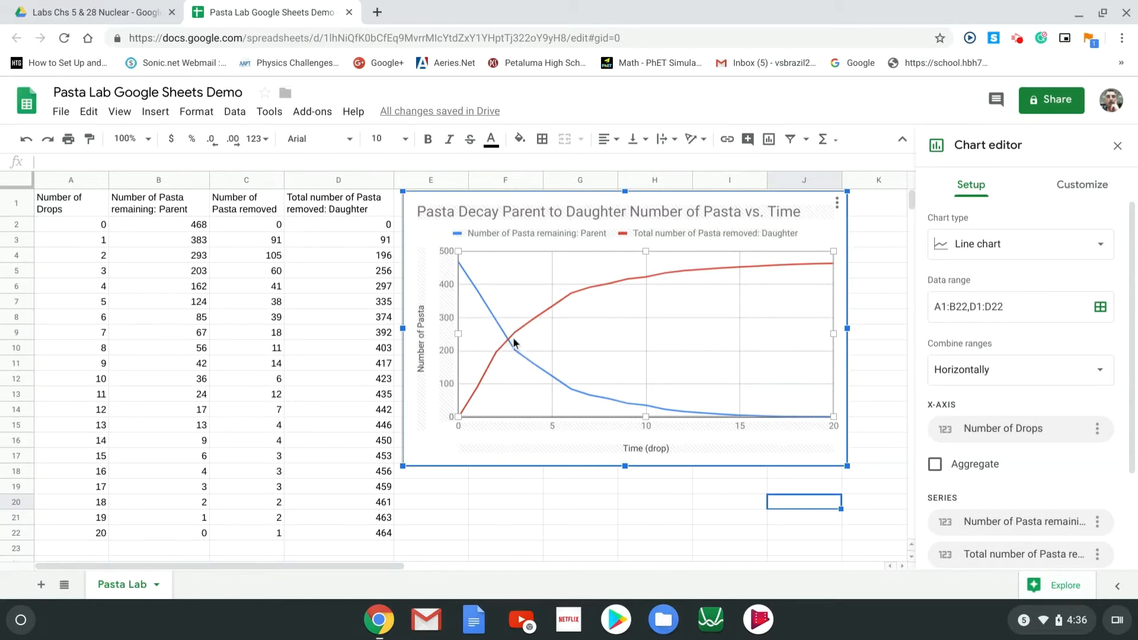
pyautogui.click(1071, 191)
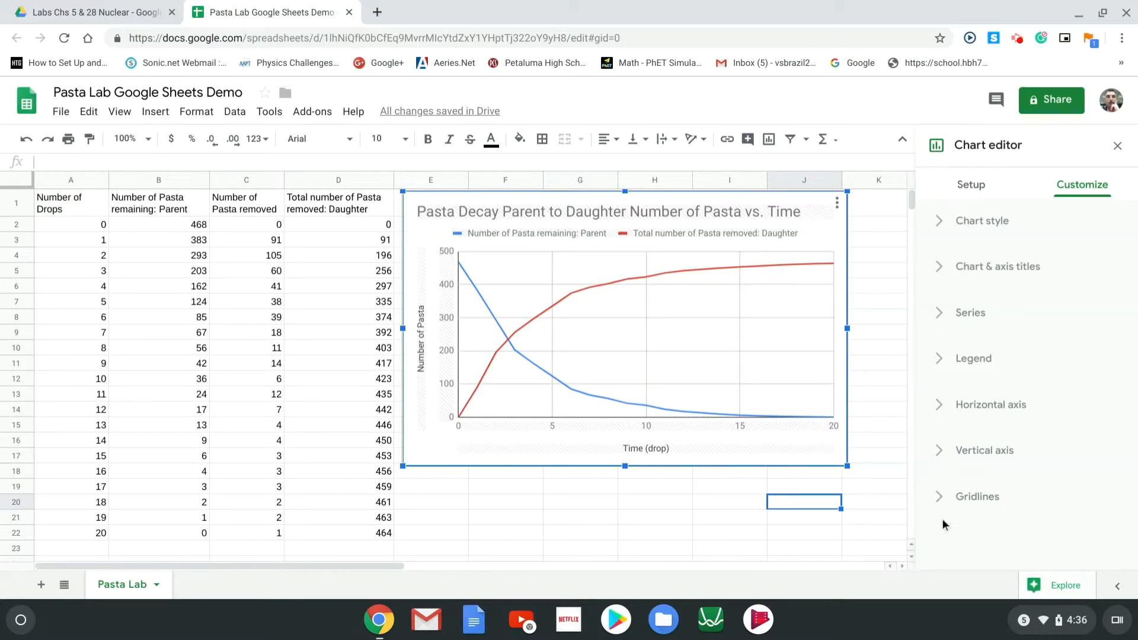
# Set the horizontal axis minor gridline count to 4 under Gridlines
pyautogui.click(941, 498)
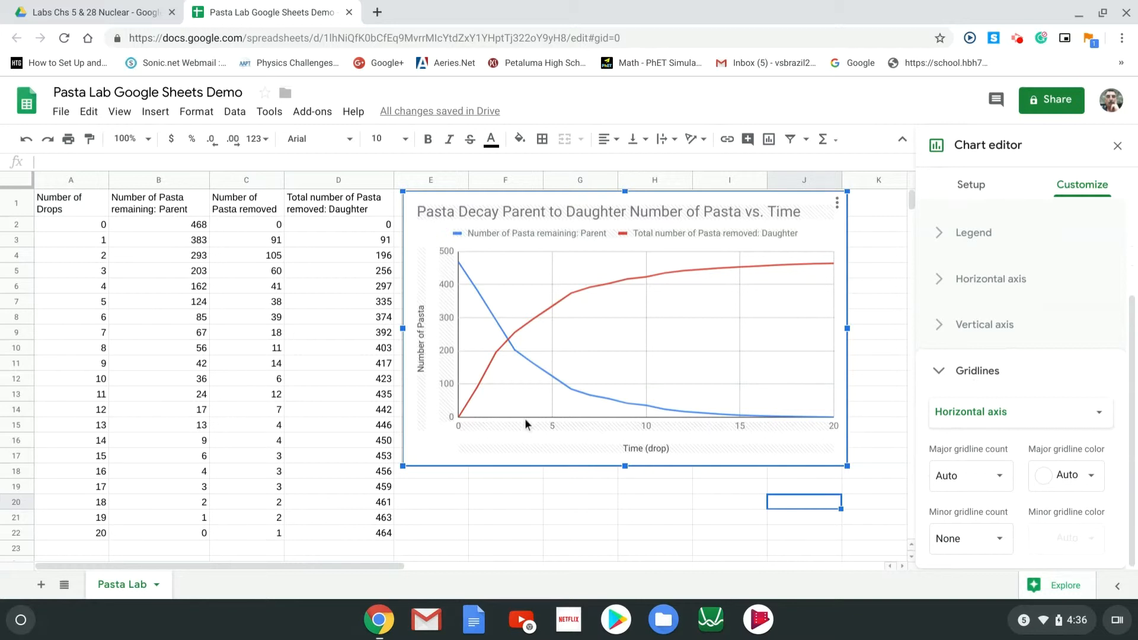
pyautogui.scroll(-1, 527, 418)
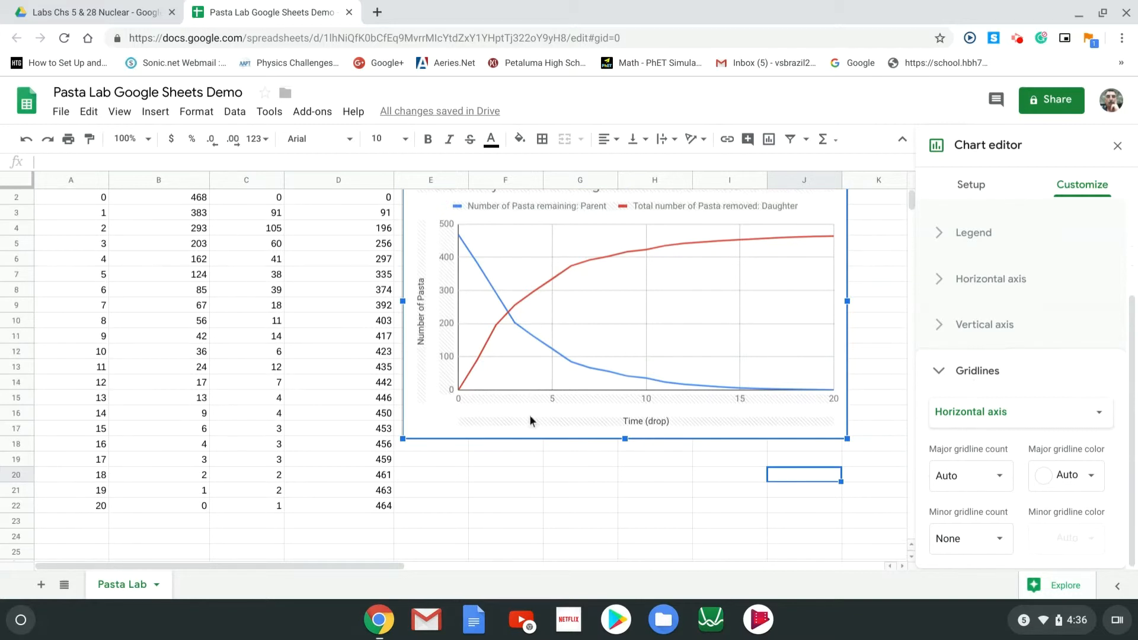
pyautogui.scroll(1, 540, 408)
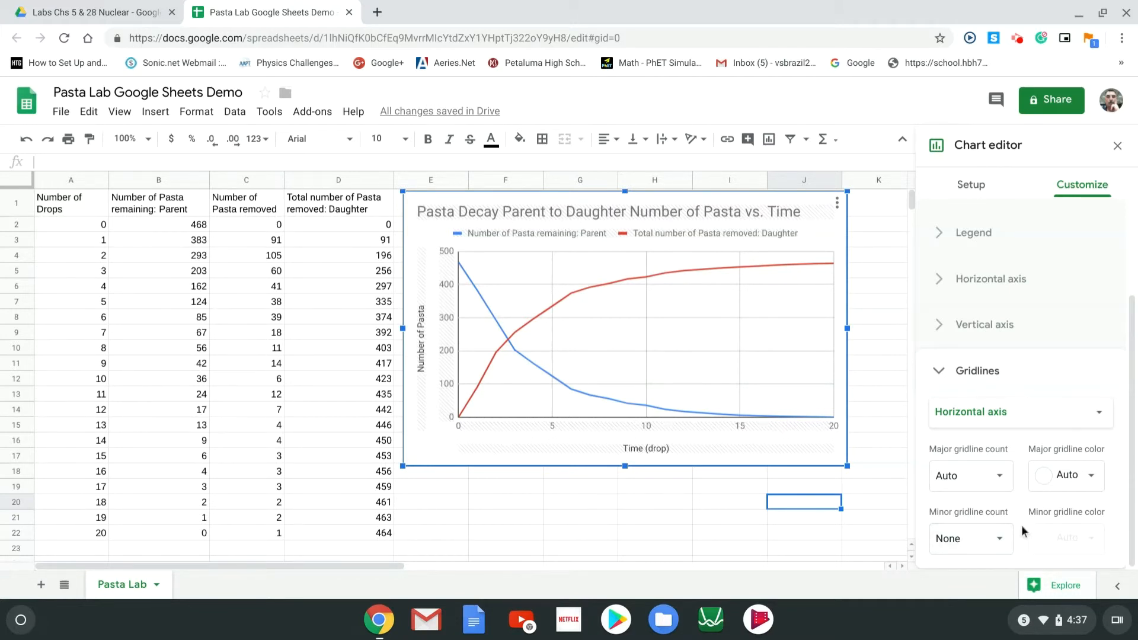
pyautogui.click(996, 538)
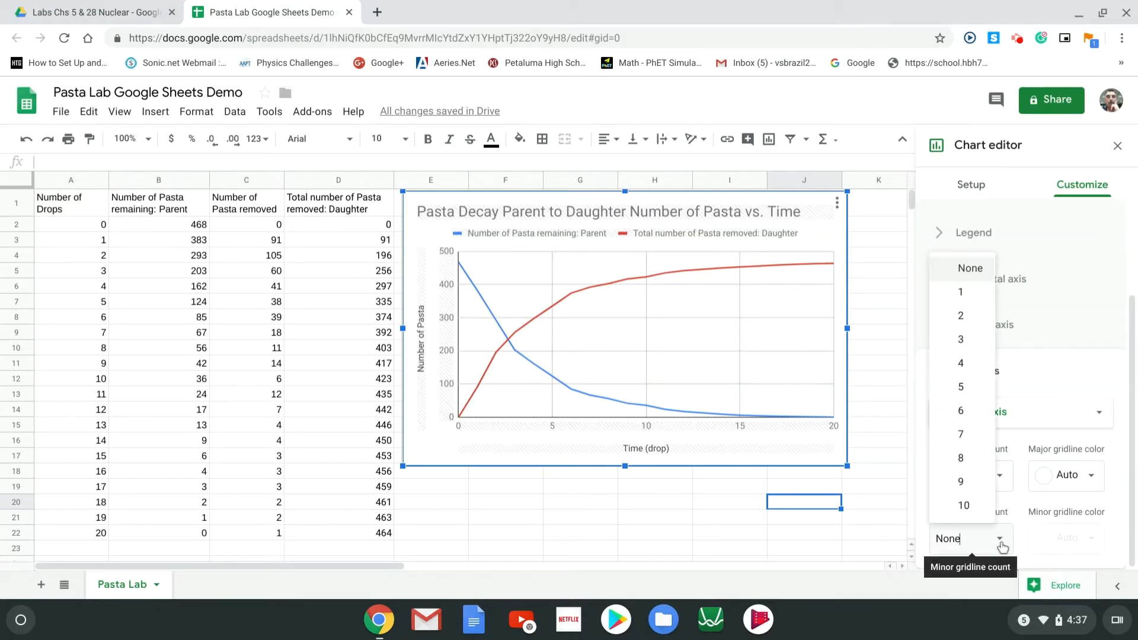
pyautogui.click(962, 363)
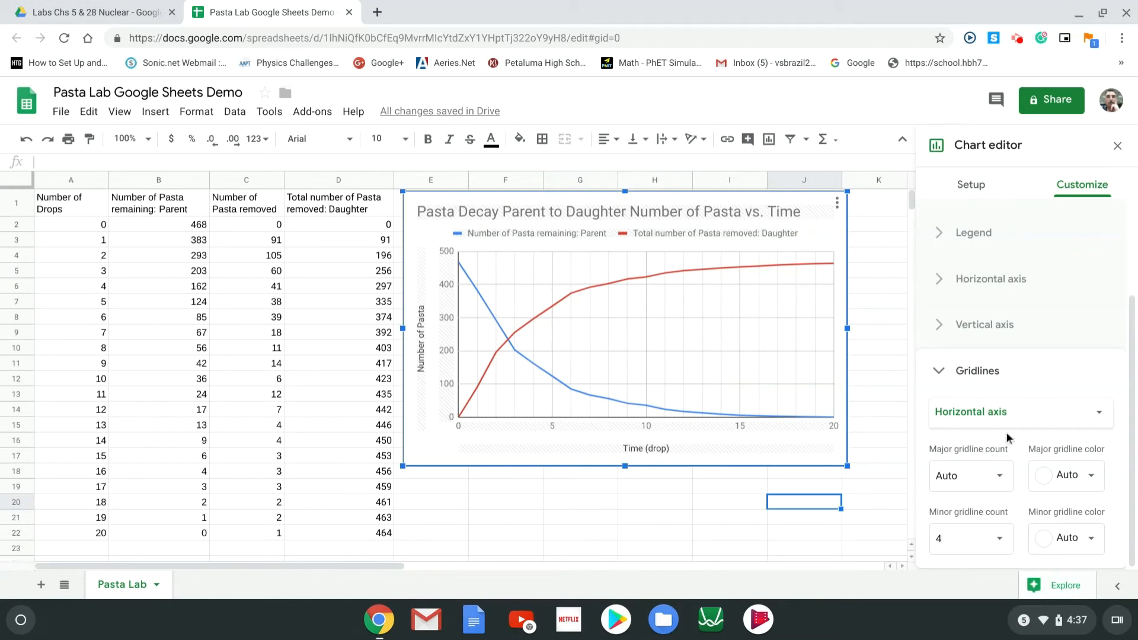
# Give the pasta chart's vertical axis 10 minor gridlines, then deselect the chart to close the editor
pyautogui.click(1099, 415)
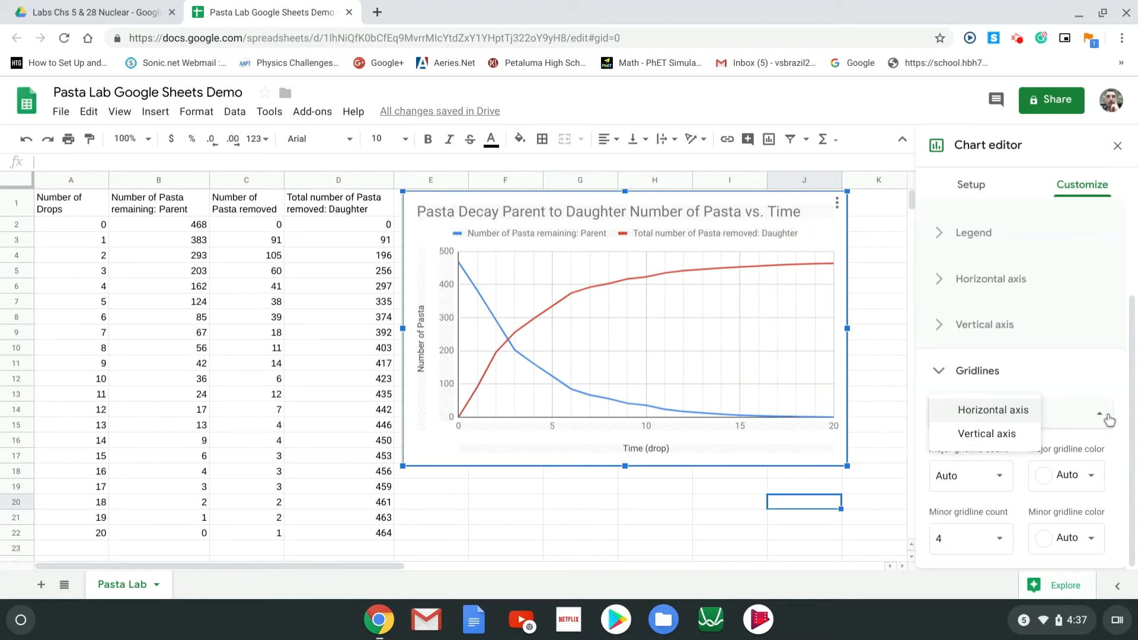
pyautogui.click(1023, 434)
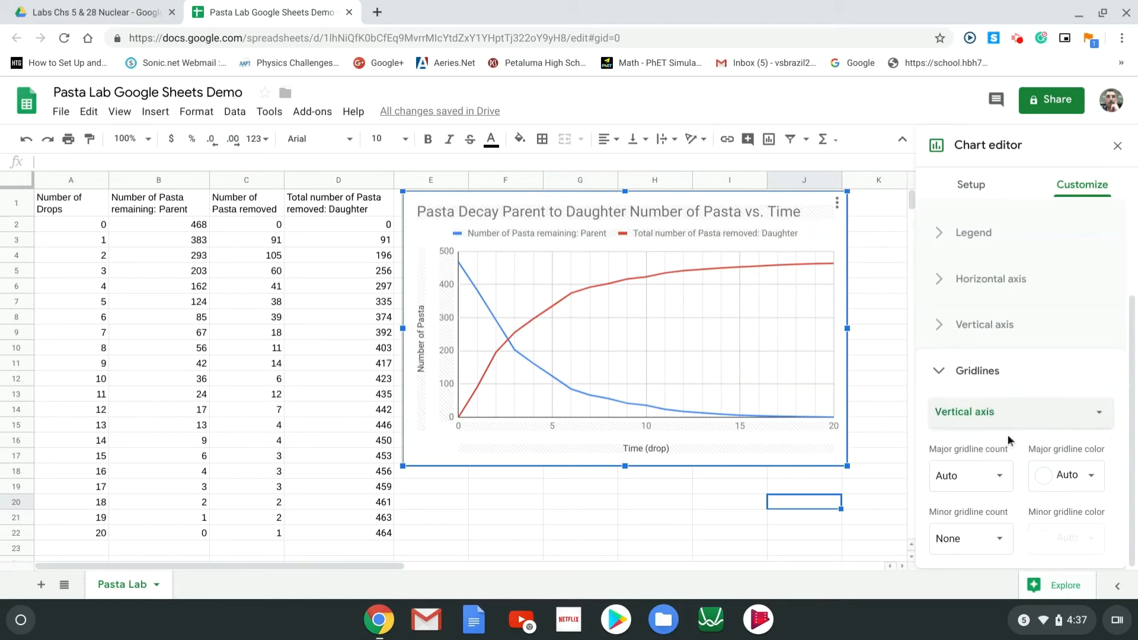
pyautogui.click(1008, 541)
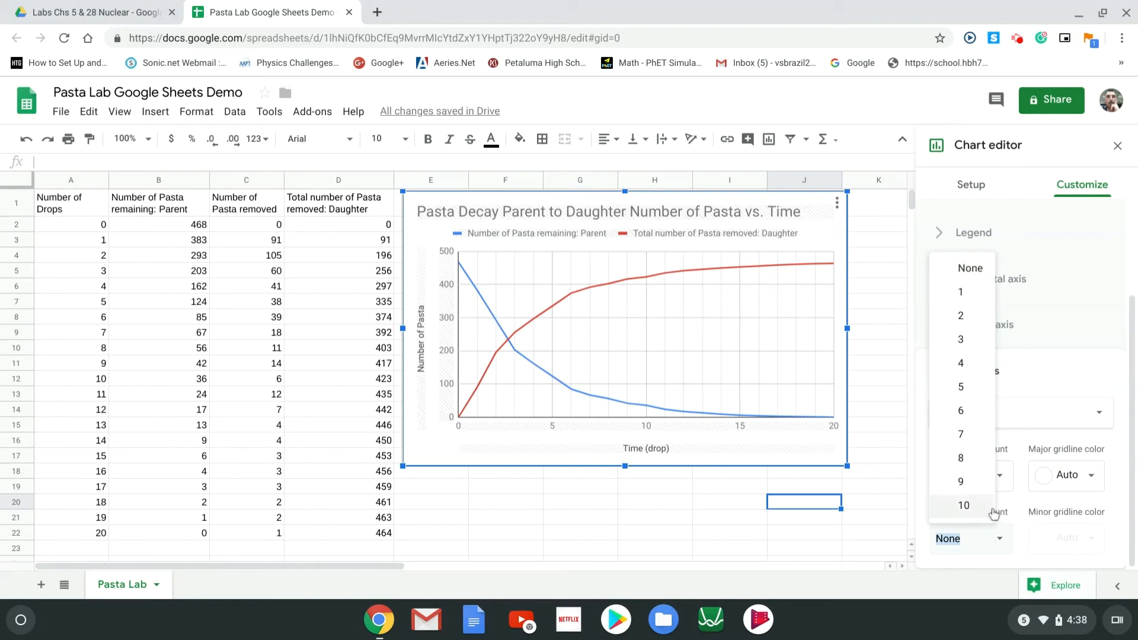
pyautogui.click(972, 507)
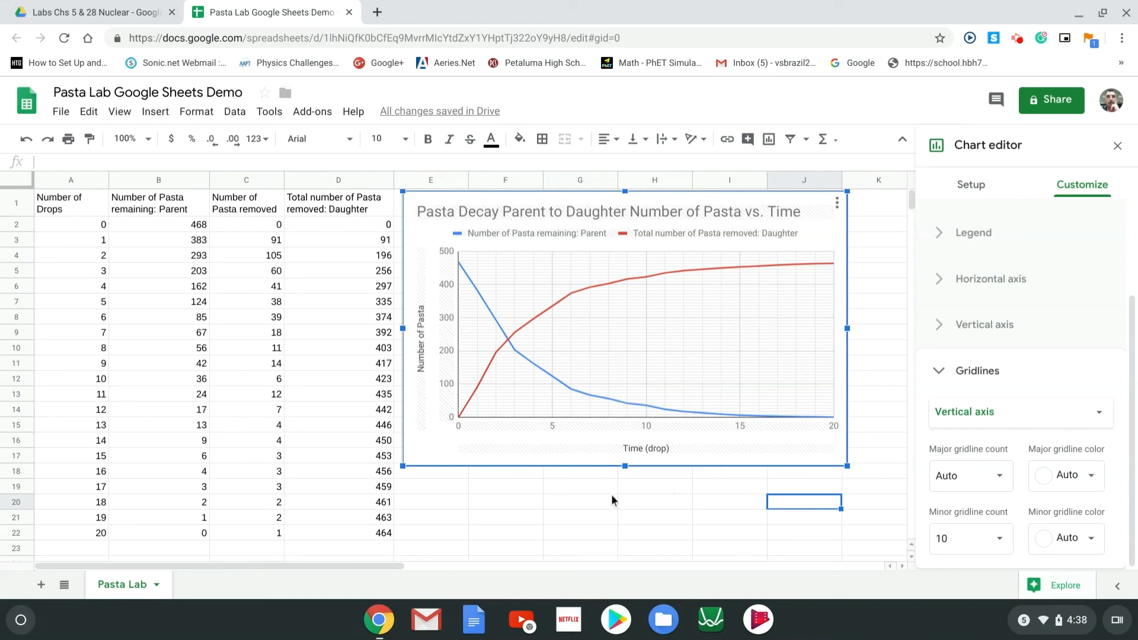
pyautogui.click(591, 506)
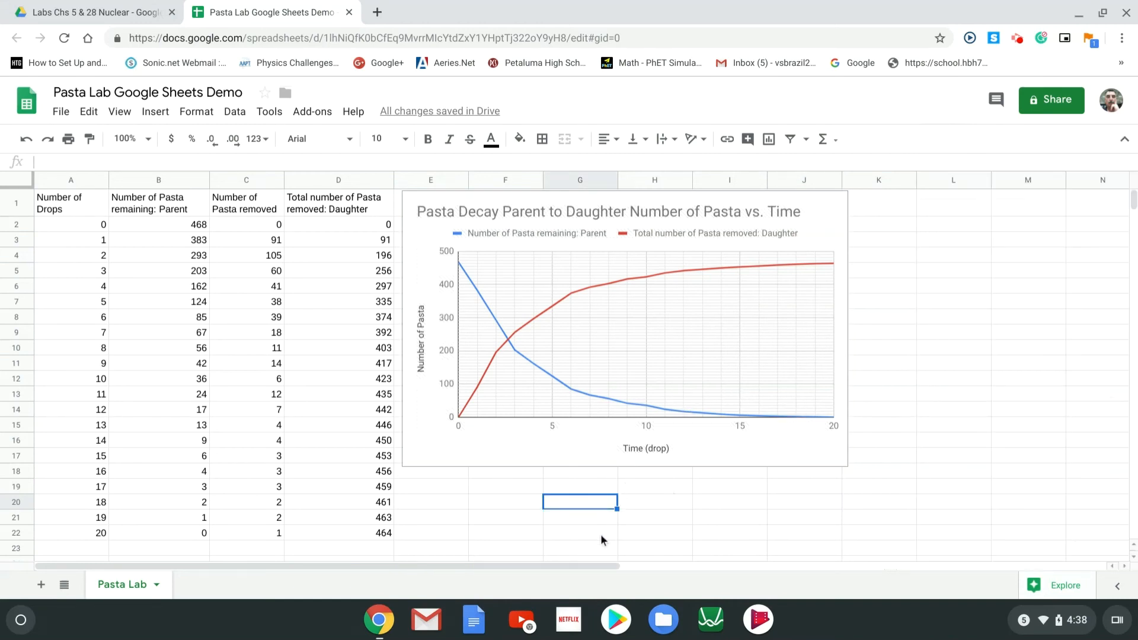